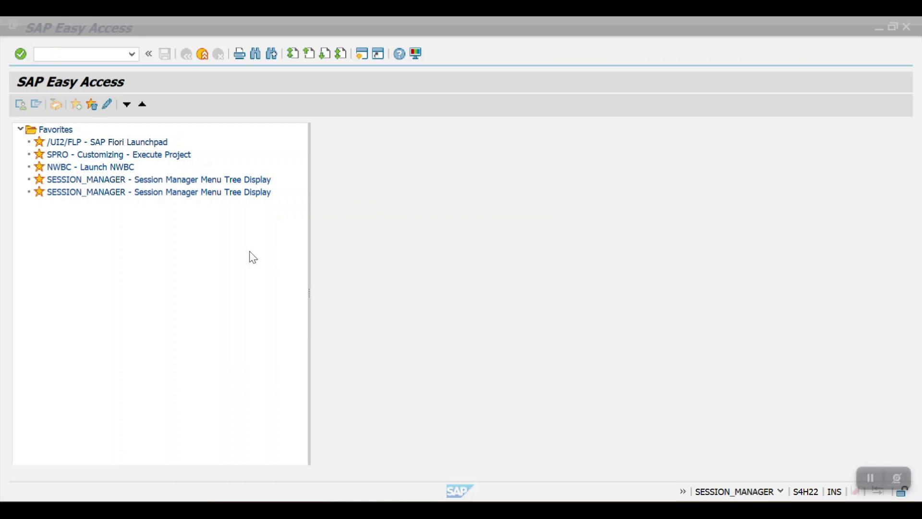
Open the customer invoice entry screen with transaction code FB70
{"action": "left_click", "coordinate": [80, 54]}
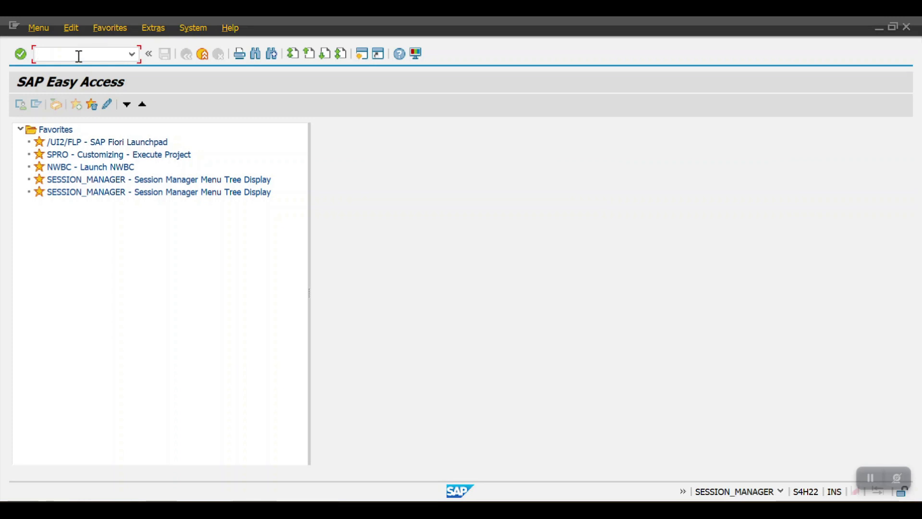
{"action": "type", "text": "FB7-"}
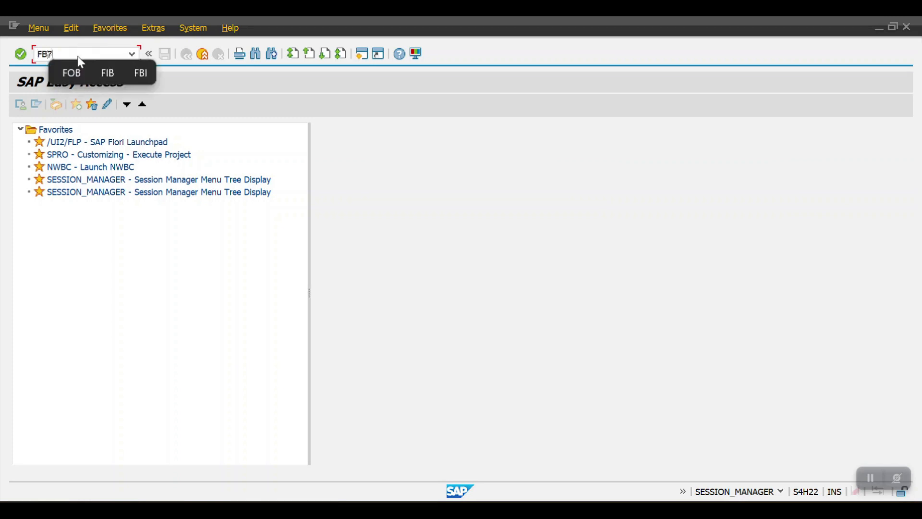
{"action": "key", "text": "BackSpace"}
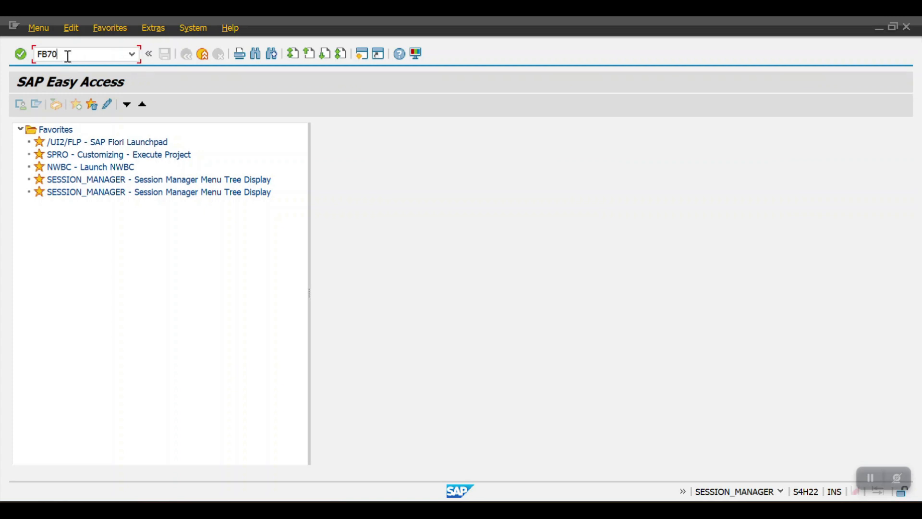
{"action": "key", "text": "Return"}
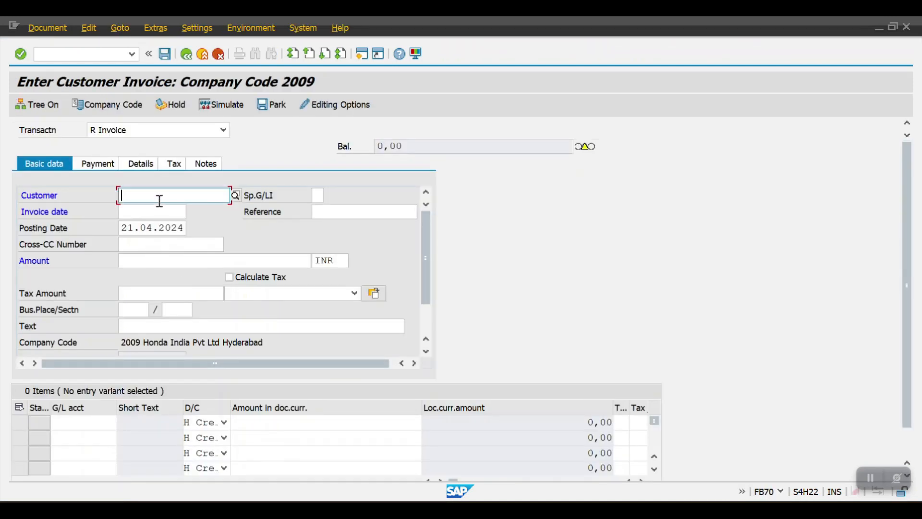
Choose HONDA Customer 1 from the customer search for the invoice and set the invoice date to 21.04.2024
{"action": "left_click", "coordinate": [235, 195]}
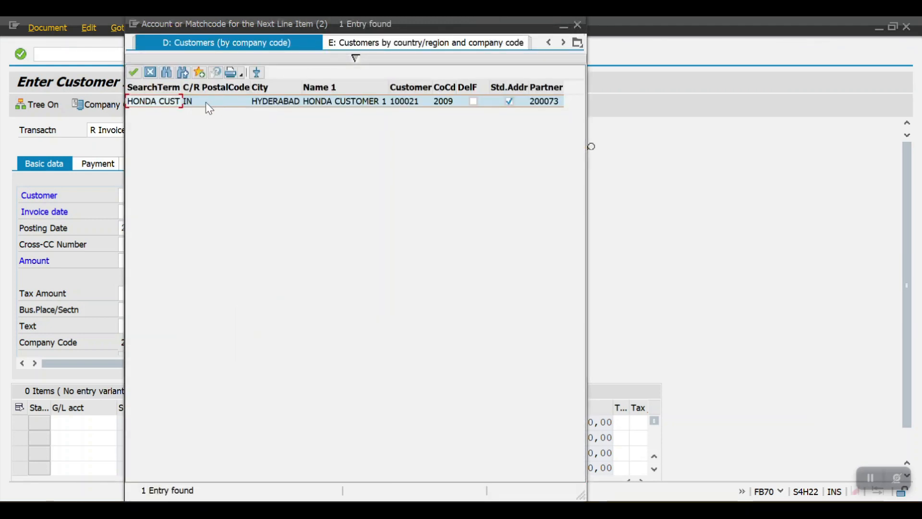
{"action": "double_click", "coordinate": [168, 102]}
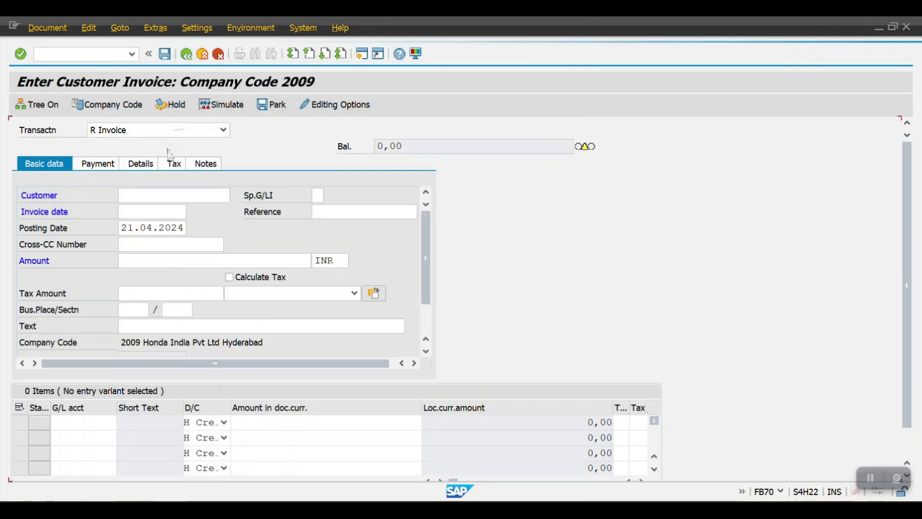
{"action": "left_click", "coordinate": [156, 212]}
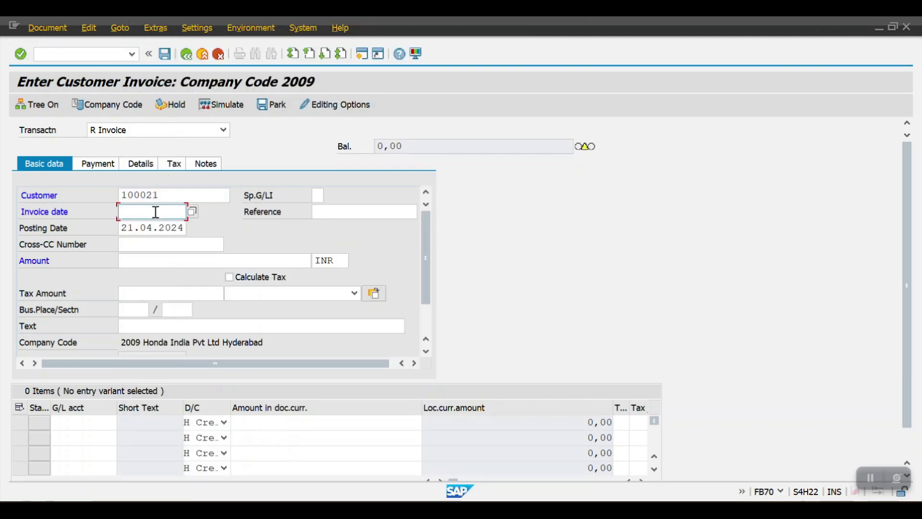
{"action": "left_click", "coordinate": [162, 226]}
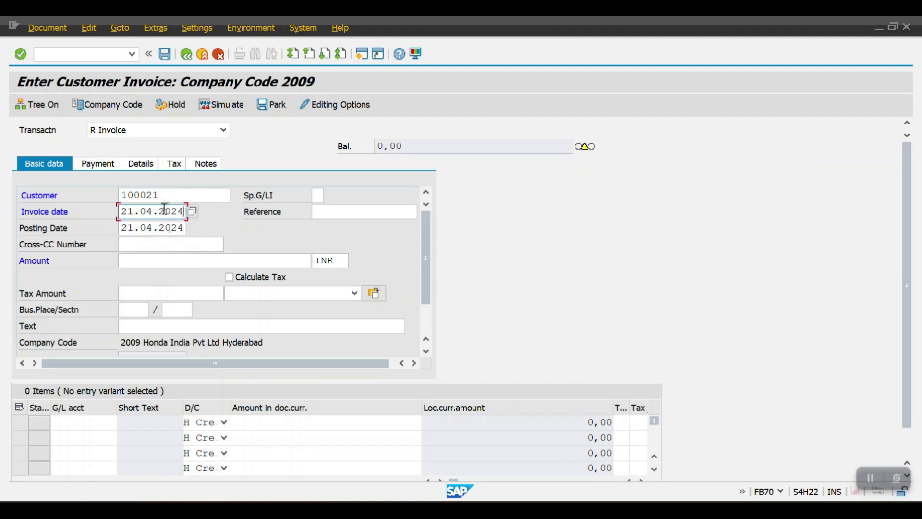
Enter INV-0000001 as the invoice reference and 20000 INR as the invoice amount
{"action": "left_click", "coordinate": [340, 210]}
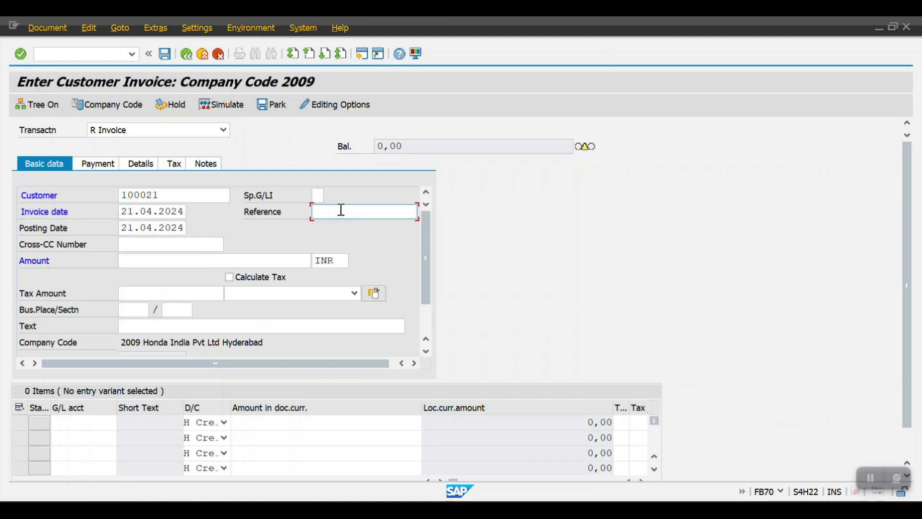
{"action": "type", "text": "INV"}
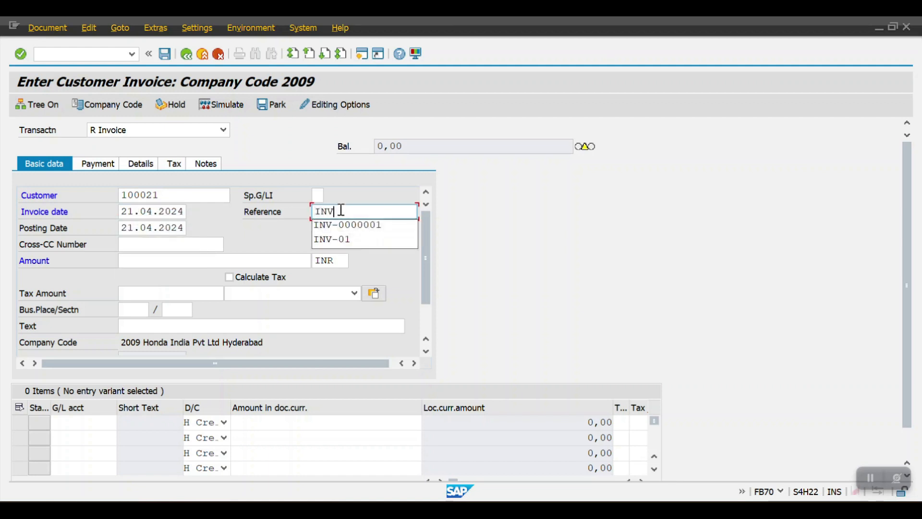
{"action": "type", "text": "-0000001"}
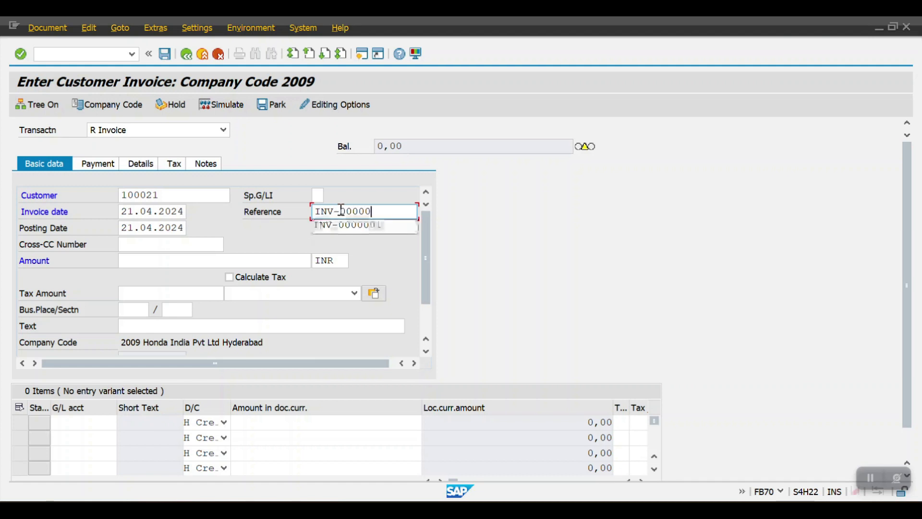
{"action": "key", "text": "Tab"}
{"action": "key", "text": "Tab"}
{"action": "key", "text": "Tab"}
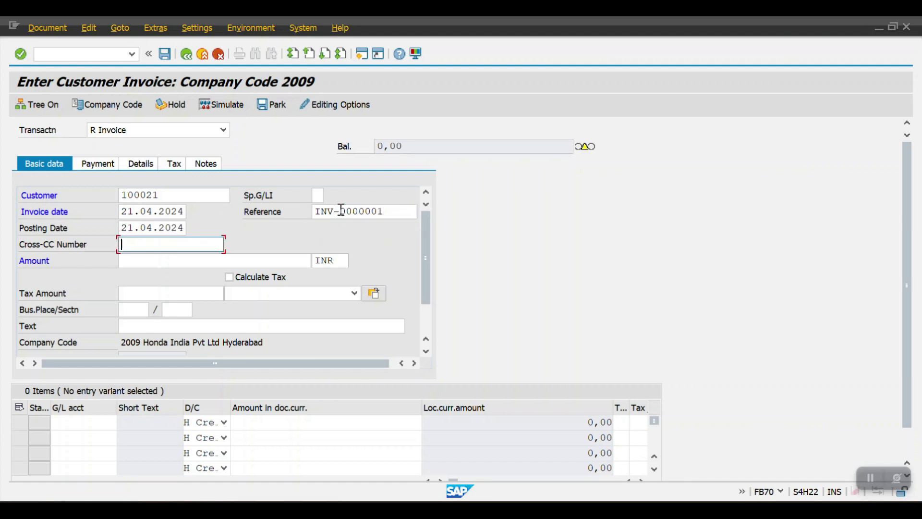
{"action": "type", "text": "20000"}
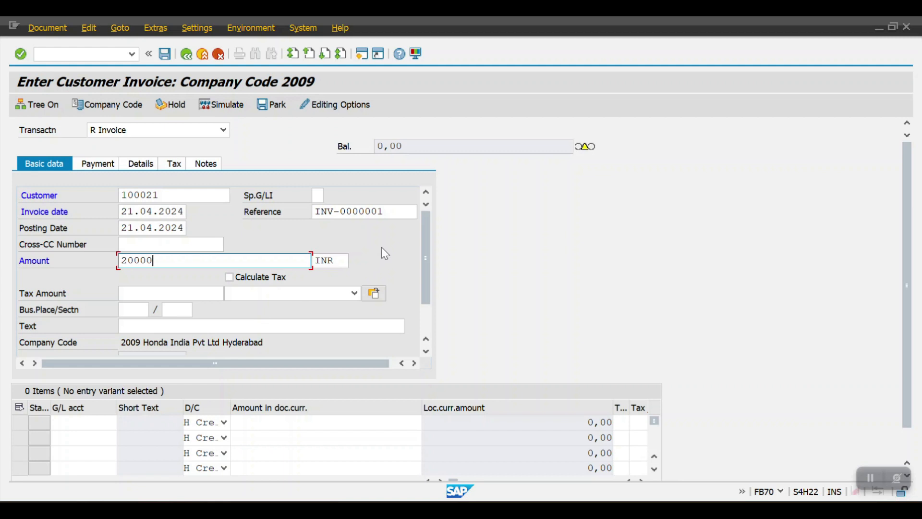
Look up the G/L accounts sorted by account number and choose Sales Revenue (4000000) for the first line item
{"action": "left_click", "coordinate": [89, 420]}
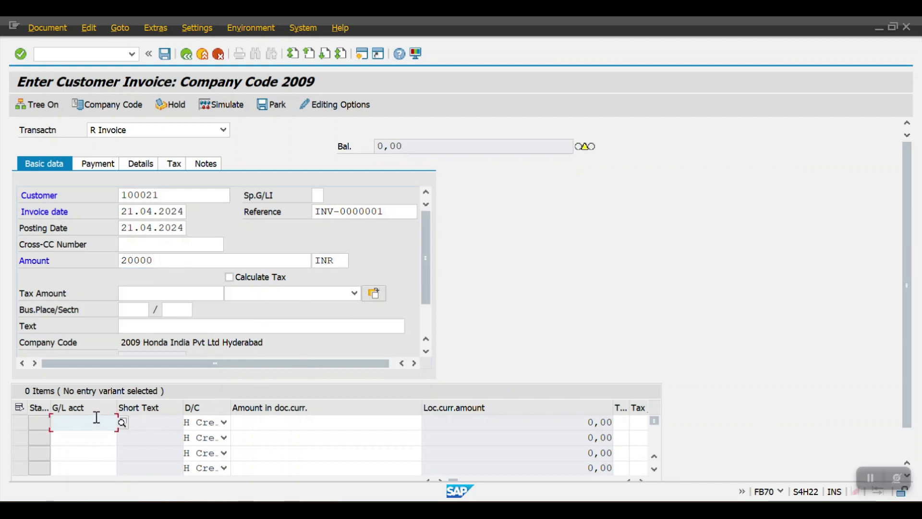
{"action": "left_click", "coordinate": [122, 421]}
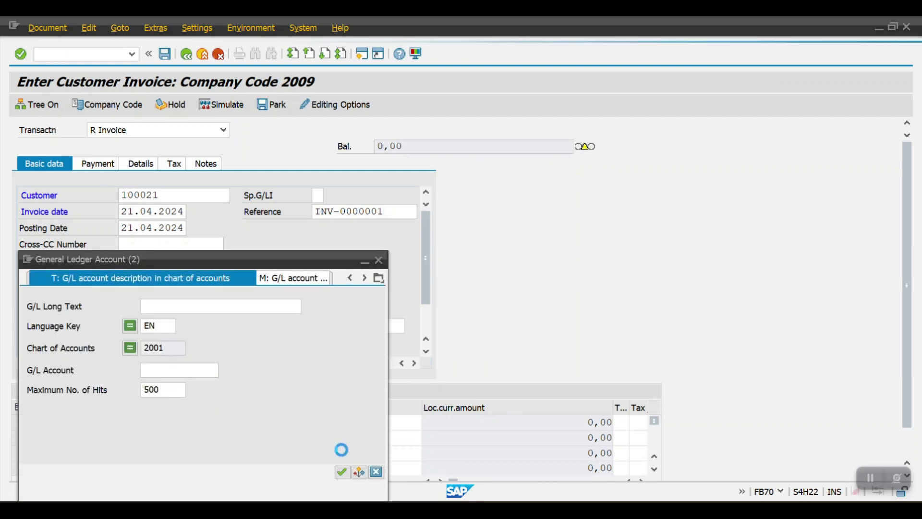
{"action": "left_click", "coordinate": [341, 472]}
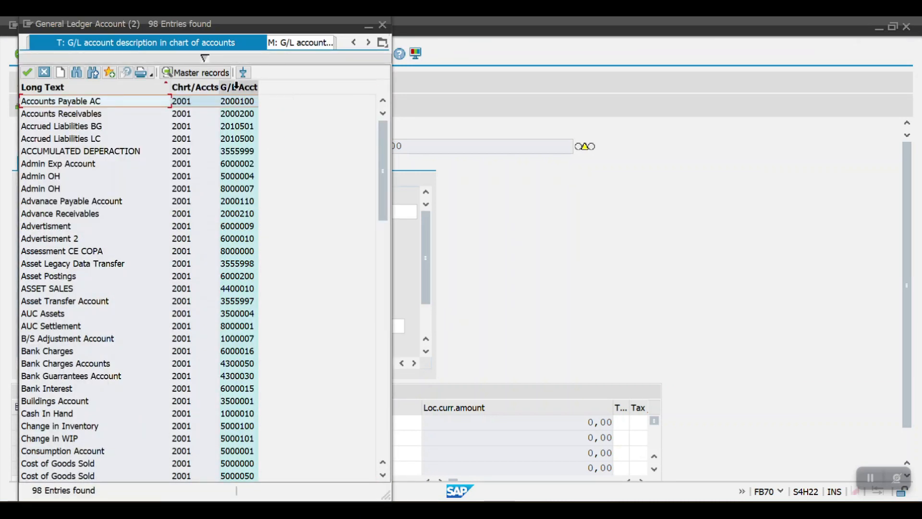
{"action": "left_click", "coordinate": [237, 86]}
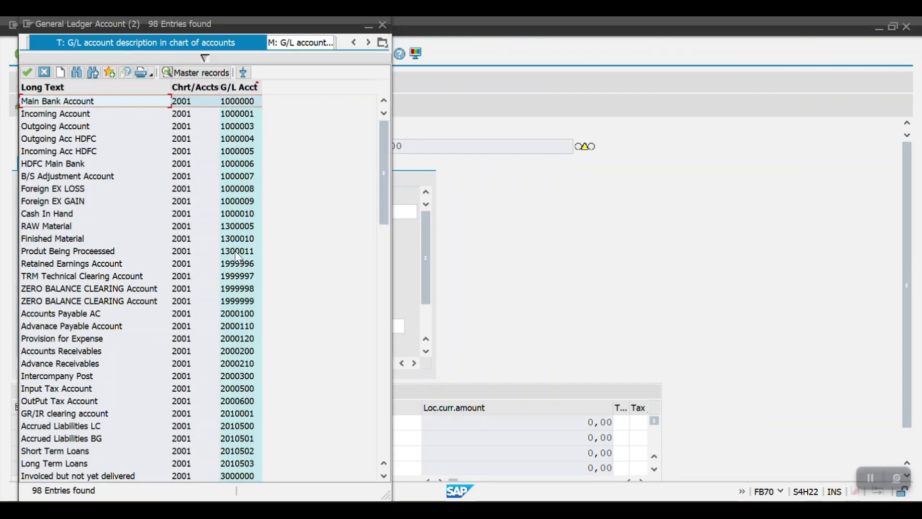
{"action": "scroll", "coordinate": [238, 241], "scroll_direction": "down", "scroll_amount": 9}
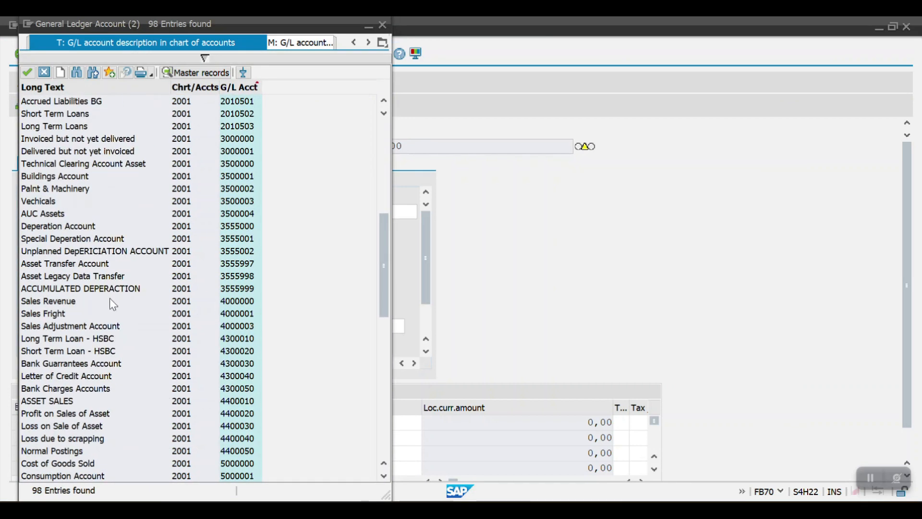
{"action": "left_click", "coordinate": [54, 305]}
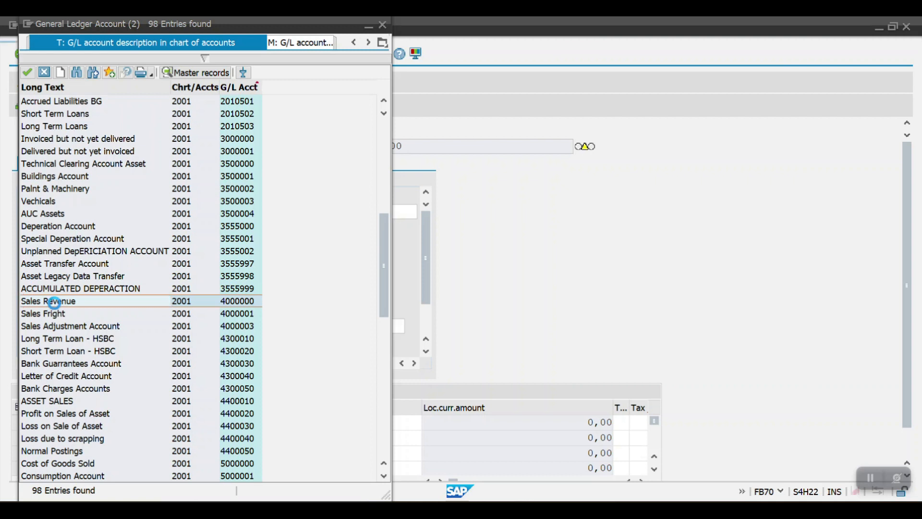
{"action": "double_click", "coordinate": [54, 305]}
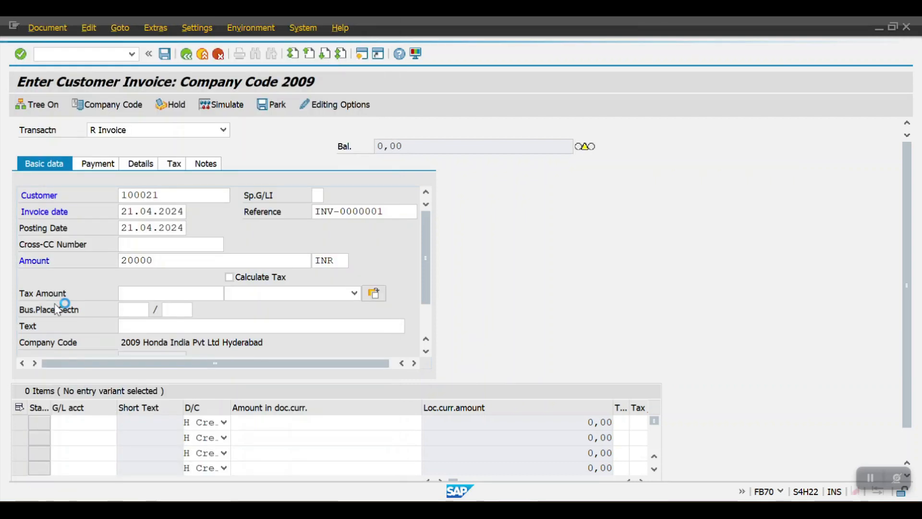
Enter 20000 as the document currency amount of the Sales Revenue line item
{"action": "left_click", "coordinate": [295, 422]}
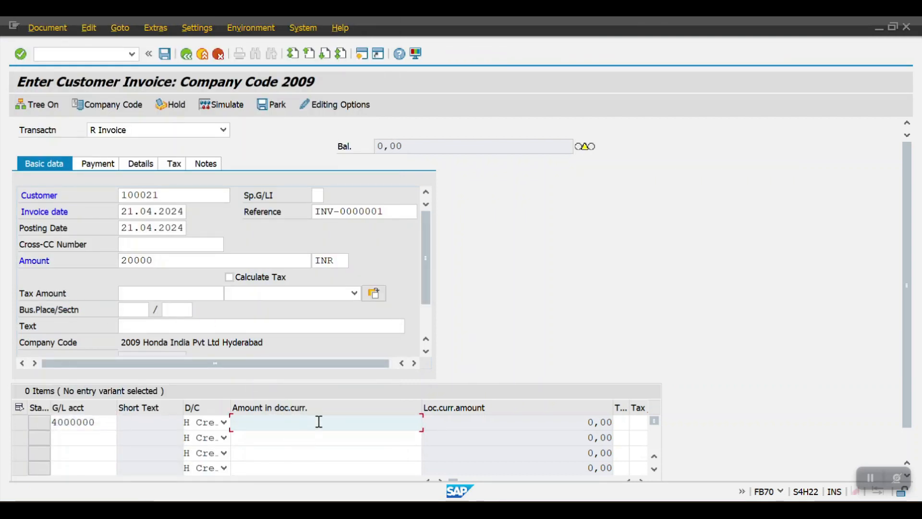
{"action": "type", "text": "20000"}
{"action": "key", "text": "Tab"}
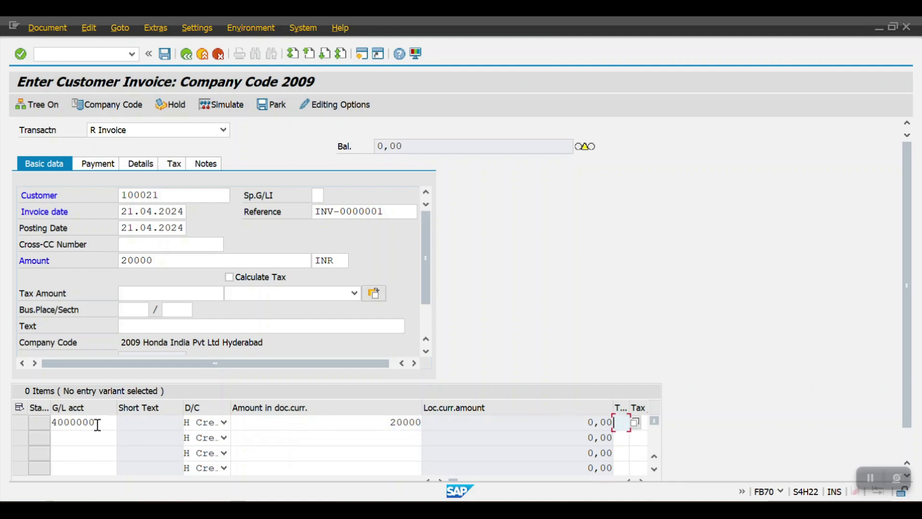
{"action": "left_click_drag", "start_coordinate": [97, 422], "coordinate": [50, 423]}
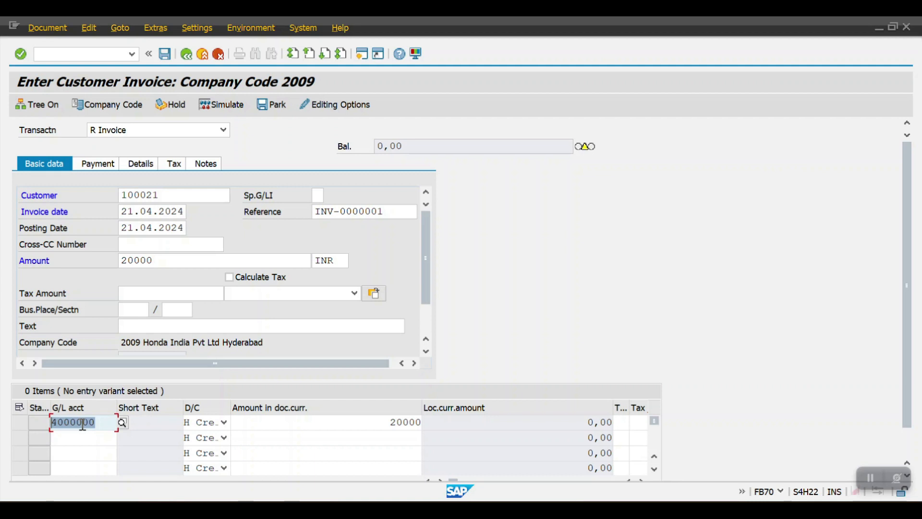
Assign profit center SALES 1 to the Sales Revenue line item and validate the entry
{"action": "left_click", "coordinate": [288, 426]}
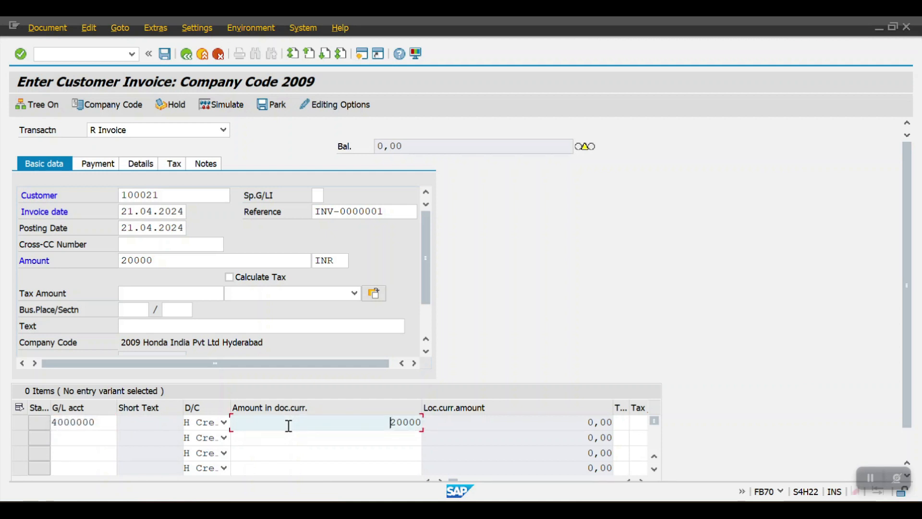
{"action": "key", "text": "Tab"}
{"action": "key", "text": "Tab"}
{"action": "key", "text": "Tab"}
{"action": "key", "text": "Tab"}
{"action": "key", "text": "Tab"}
{"action": "key", "text": "Tab"}
{"action": "key", "text": "Tab"}
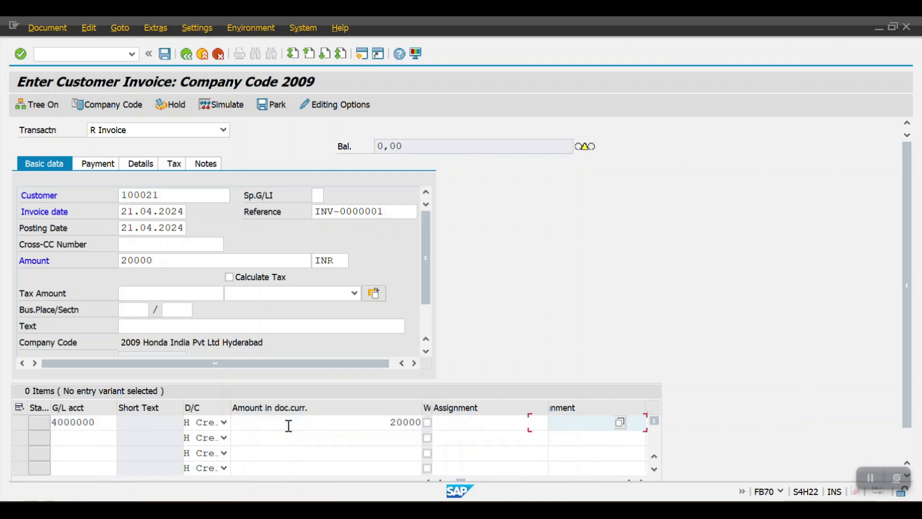
{"action": "key", "text": "Tab"}
{"action": "key", "text": "Tab"}
{"action": "key", "text": "Tab"}
{"action": "key", "text": "Tab"}
{"action": "key", "text": "Tab"}
{"action": "key", "text": "Tab"}
{"action": "key", "text": "Tab"}
{"action": "key", "text": "Tab"}
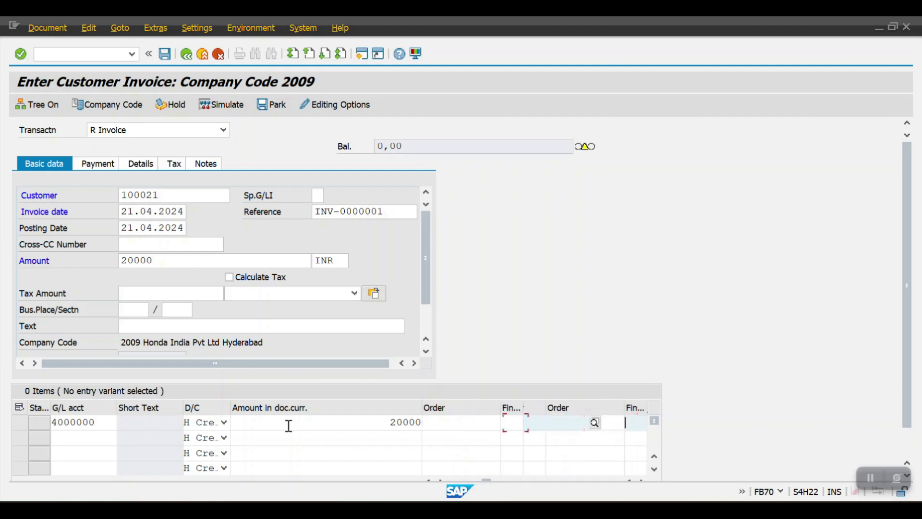
{"action": "key", "text": "Tab"}
{"action": "key", "text": "Tab"}
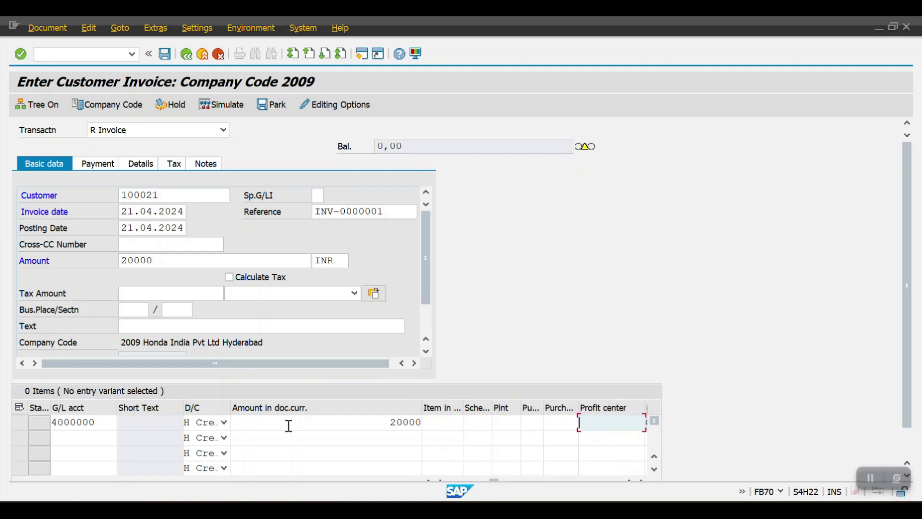
{"action": "type", "text": "SALES"}
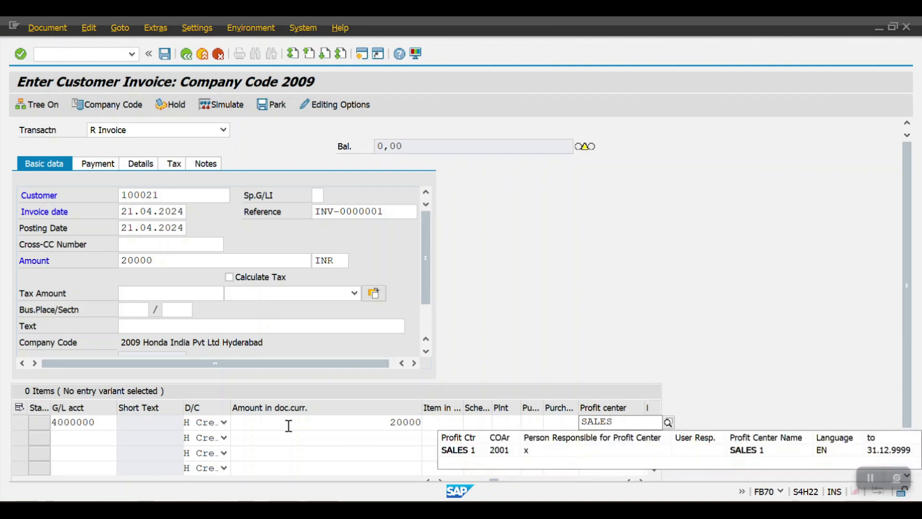
{"action": "key", "text": "Down"}
{"action": "key", "text": "Return"}
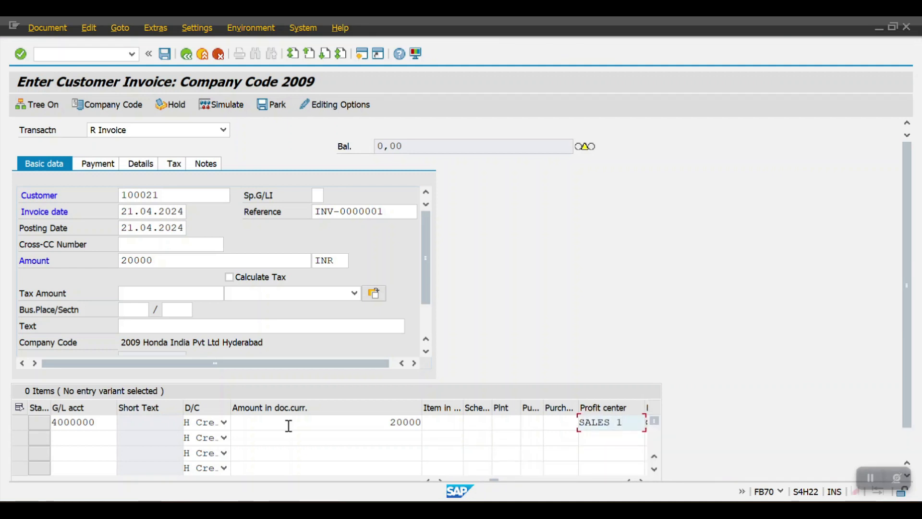
{"action": "key", "text": "Return"}
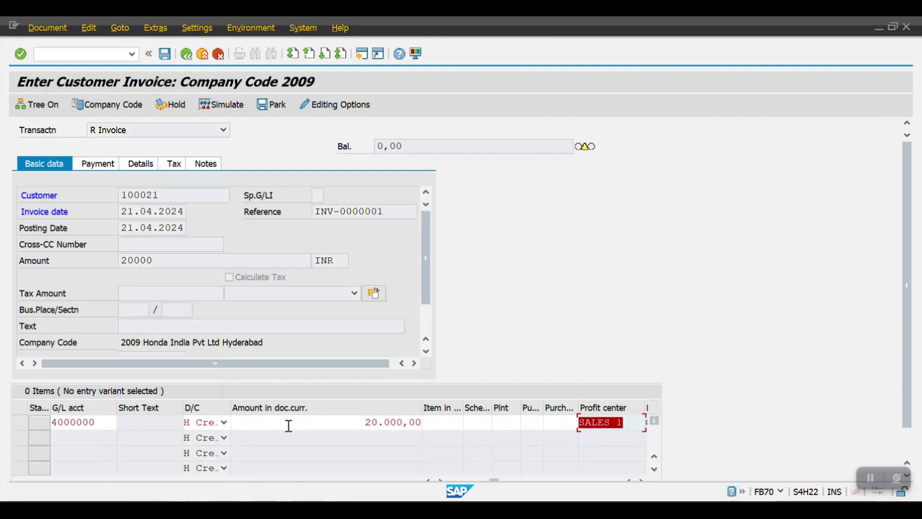
{"action": "key", "text": "Return"}
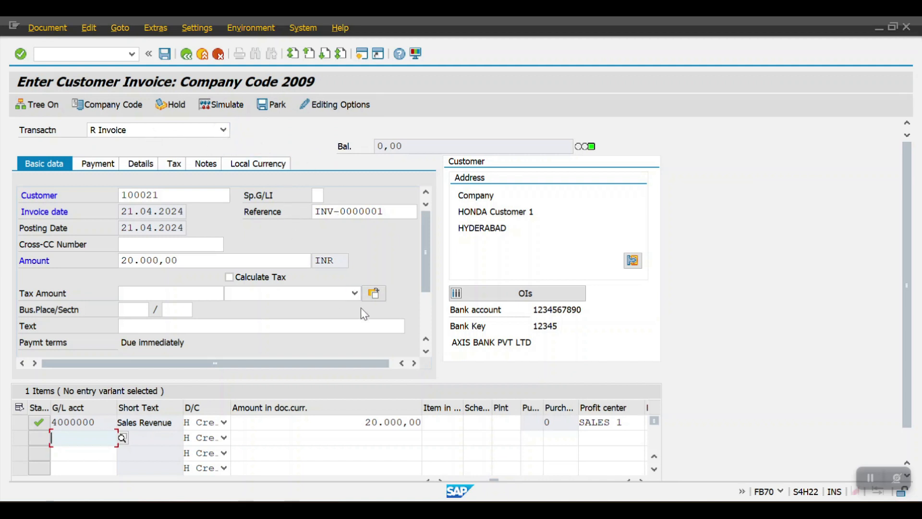
Check the invoice balance, simulate the customer invoice and post the document
{"action": "left_click", "coordinate": [412, 145]}
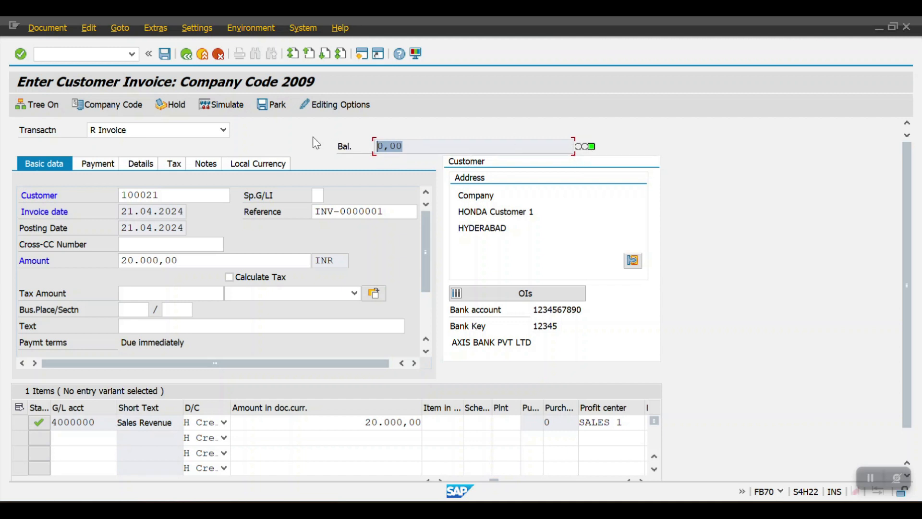
{"action": "left_click", "coordinate": [226, 105]}
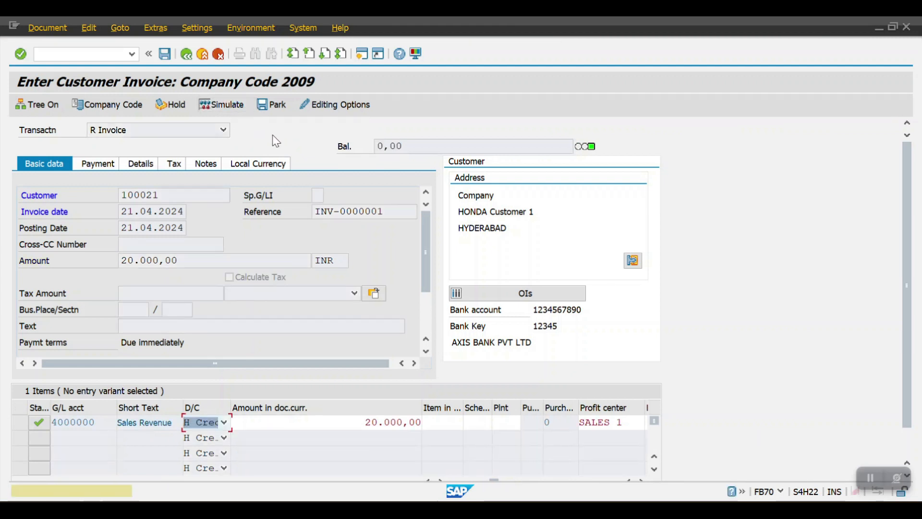
{"action": "key", "text": "Return"}
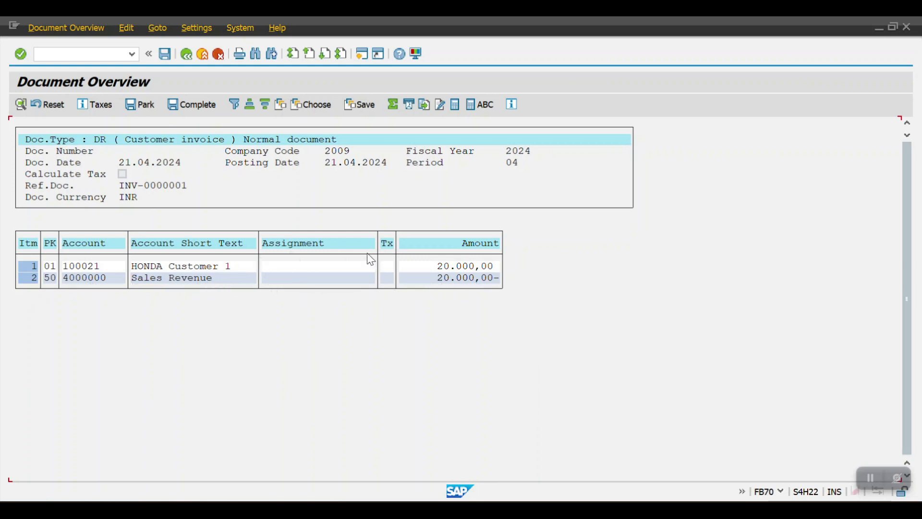
{"action": "left_click", "coordinate": [166, 55]}
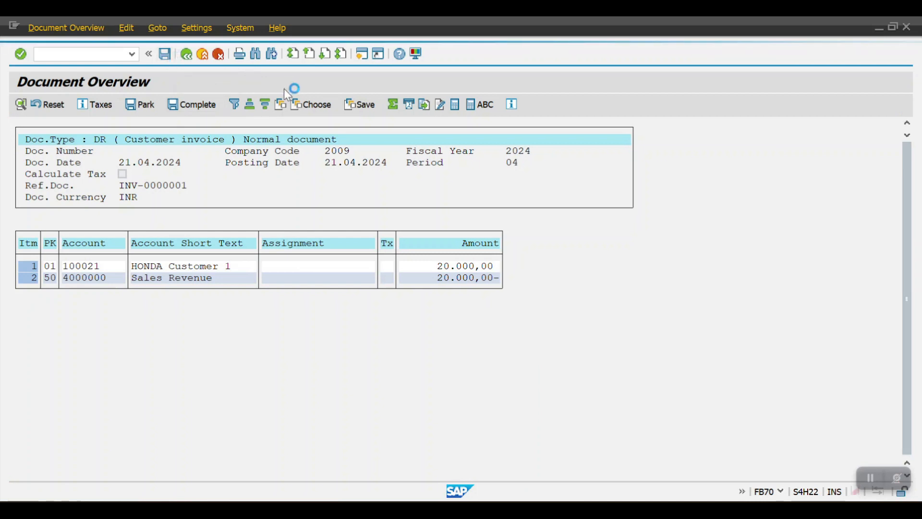
Finish posting the customer invoice and display the posted document in its data entry view
{"action": "key", "text": "Return"}
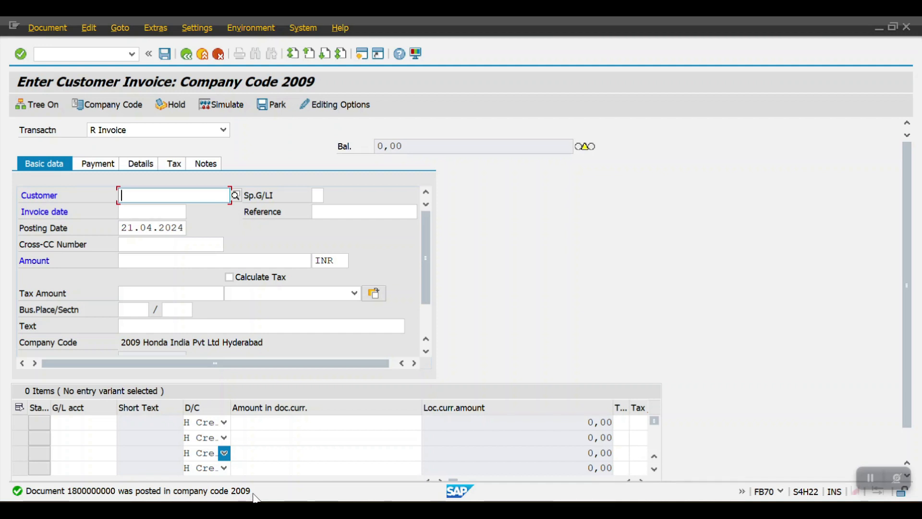
{"action": "left_click", "coordinate": [36, 25]}
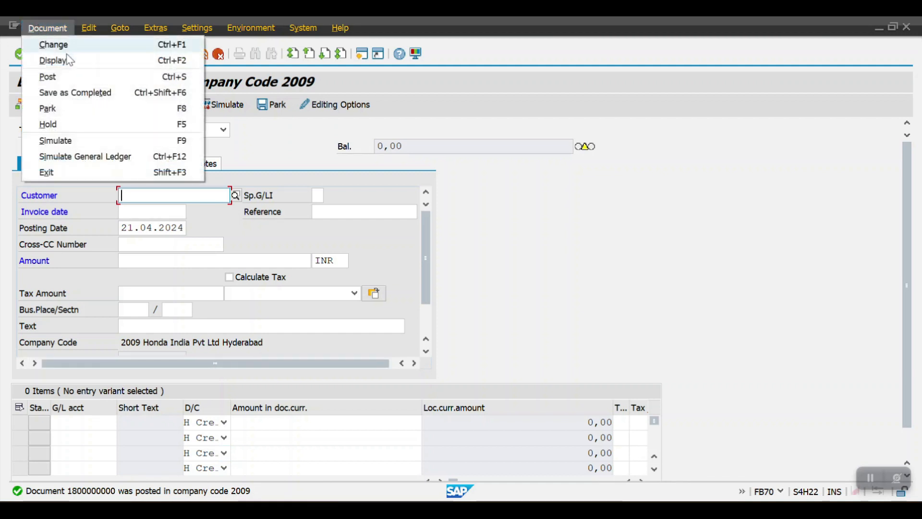
{"action": "left_click", "coordinate": [454, 109]}
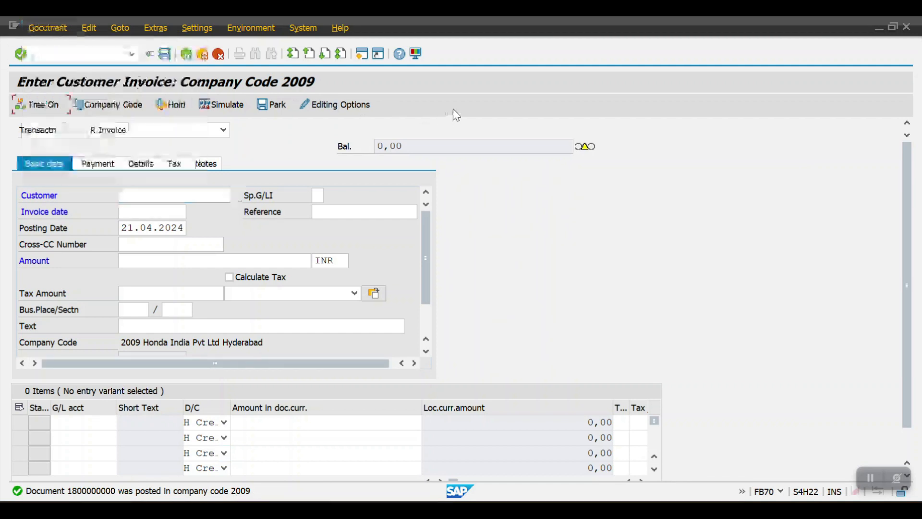
{"action": "left_click", "coordinate": [51, 30]}
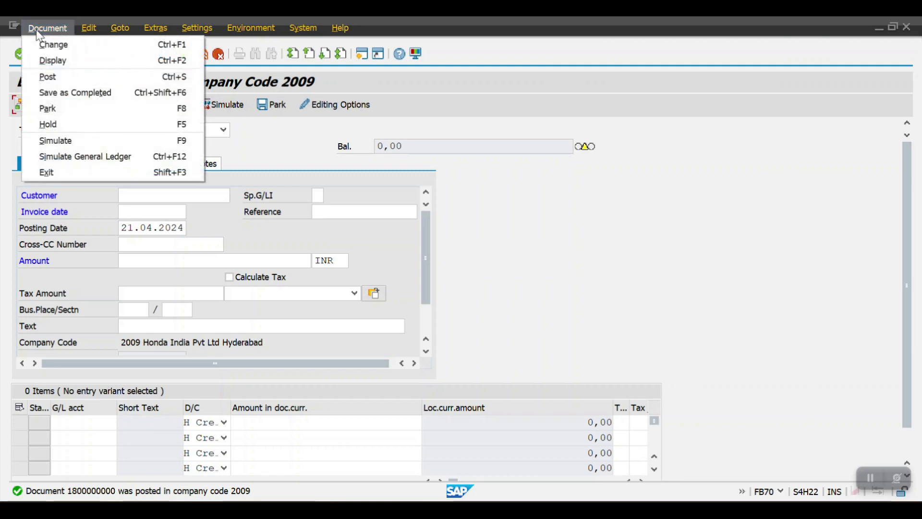
{"action": "left_click", "coordinate": [67, 62]}
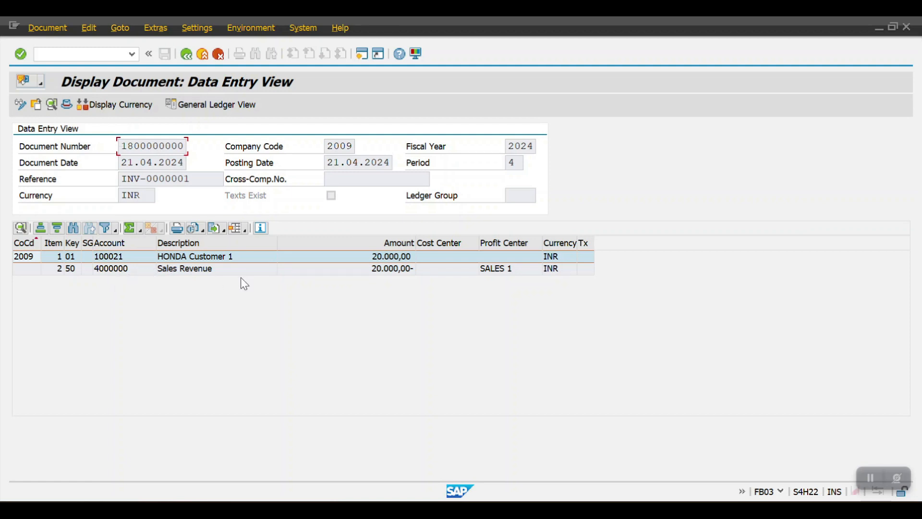
Examine the posted invoice's document header, including the document type, entry date and transaction code, and close it
{"action": "left_click", "coordinate": [67, 104]}
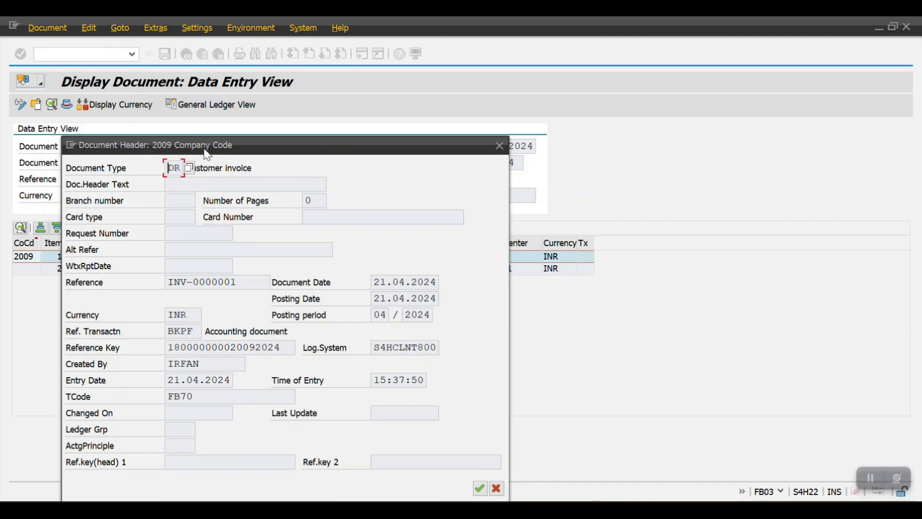
{"action": "left_click_drag", "start_coordinate": [204, 149], "coordinate": [469, 124]}
{"action": "left_click", "coordinate": [475, 143]}
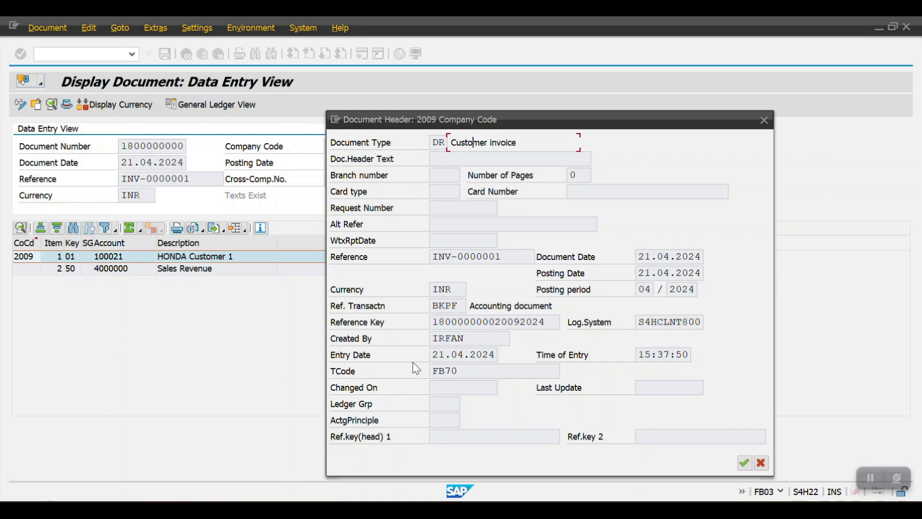
{"action": "left_click_drag", "start_coordinate": [436, 355], "coordinate": [353, 369]}
{"action": "left_click", "coordinate": [745, 463]}
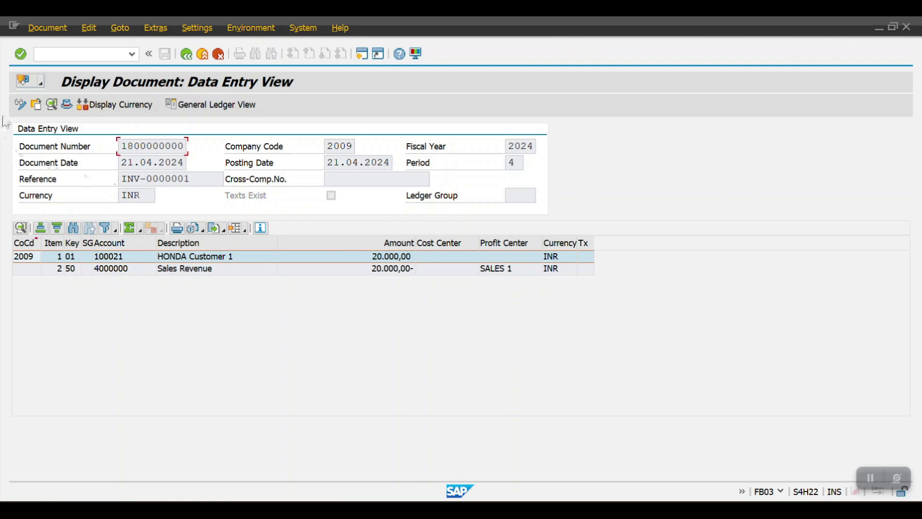
Switch the posted invoice to change mode, set its document header text to TEST and save the document
{"action": "left_click", "coordinate": [31, 32]}
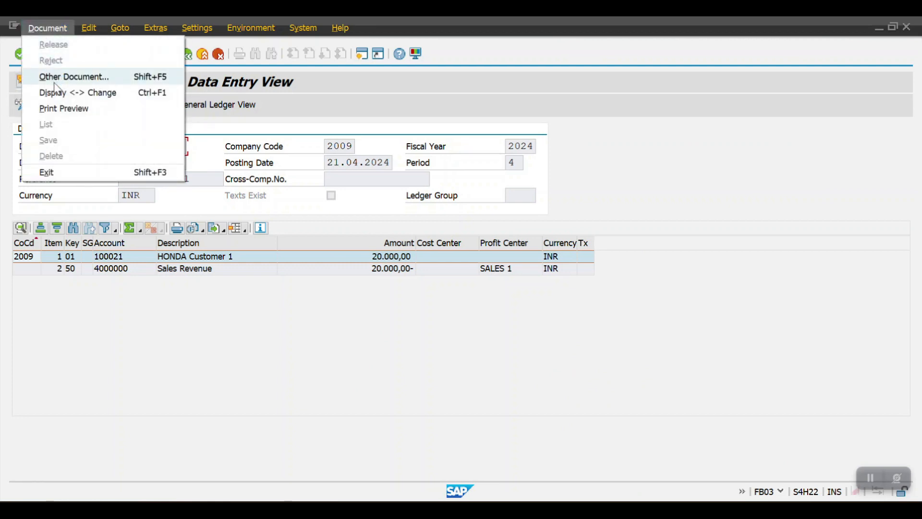
{"action": "left_click", "coordinate": [82, 96]}
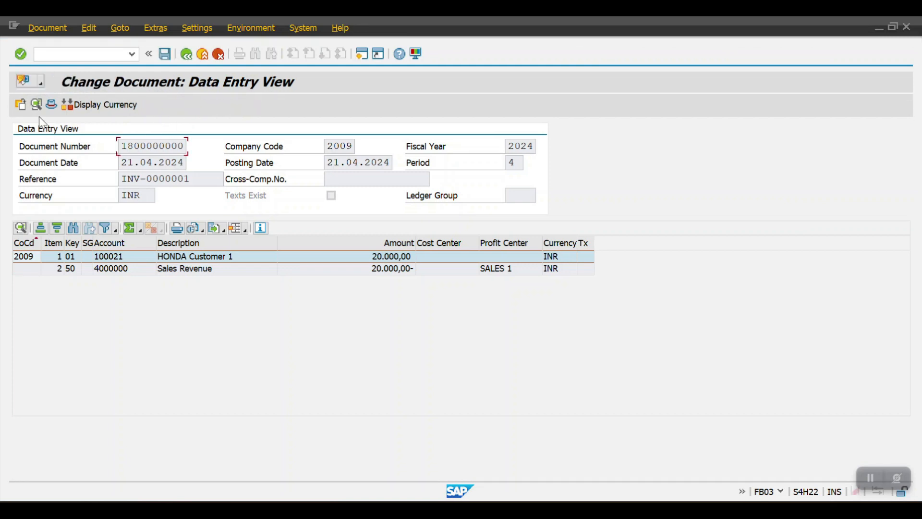
{"action": "left_click", "coordinate": [51, 105]}
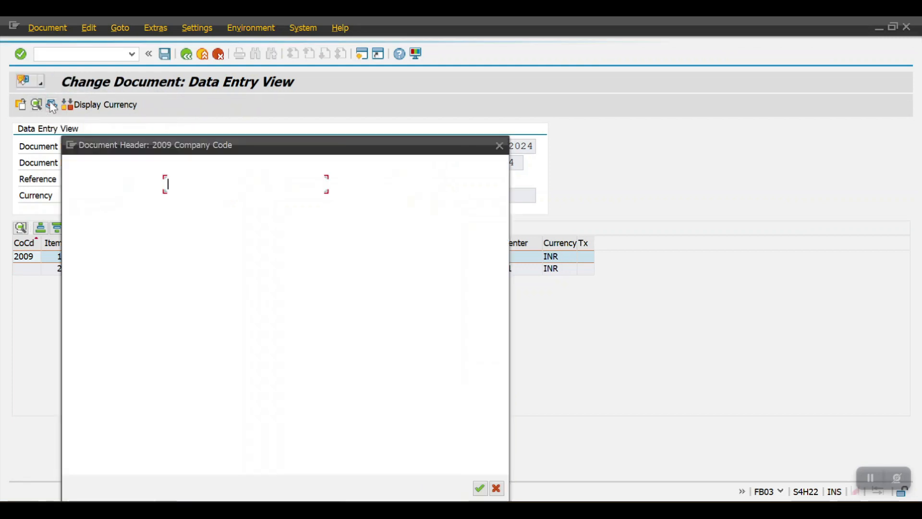
{"action": "left_click_drag", "start_coordinate": [207, 149], "coordinate": [424, 126]}
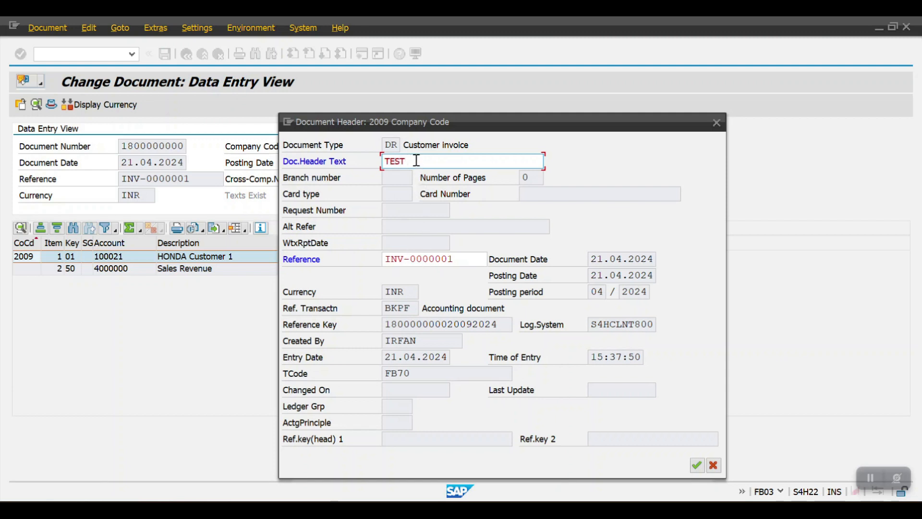
{"action": "left_click", "coordinate": [698, 465]}
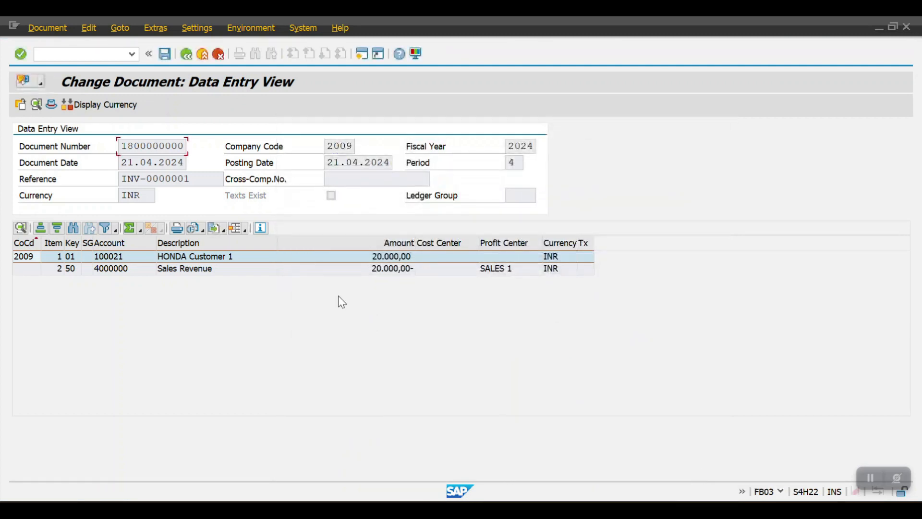
{"action": "left_click", "coordinate": [166, 55]}
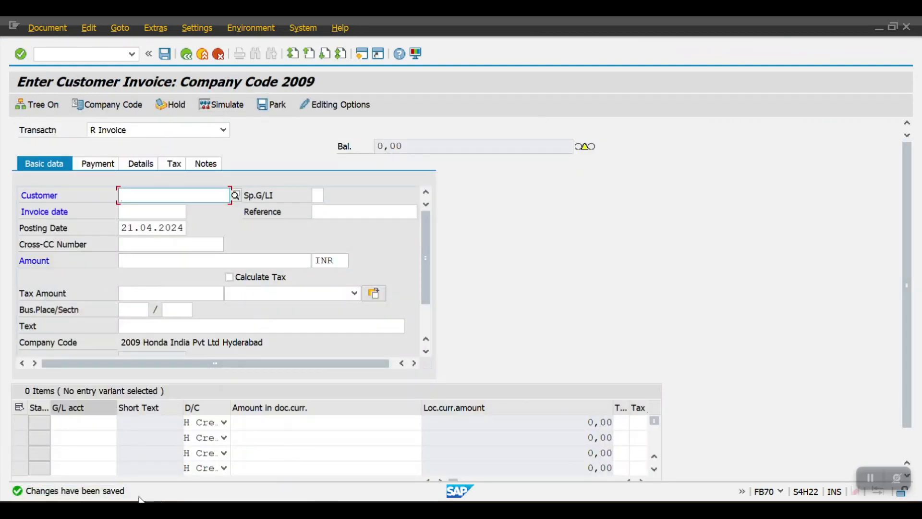
Display the posted invoice again and check the document header text in its header details
{"action": "left_click", "coordinate": [58, 29]}
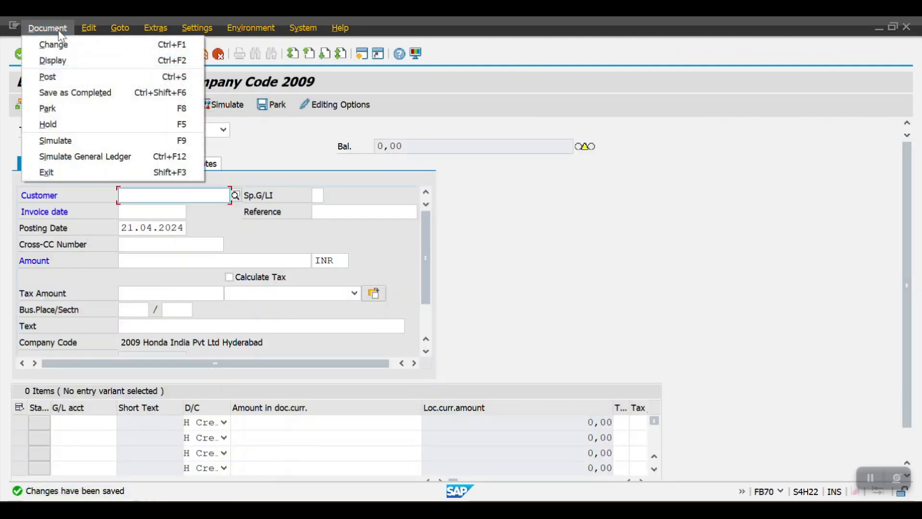
{"action": "left_click", "coordinate": [54, 61]}
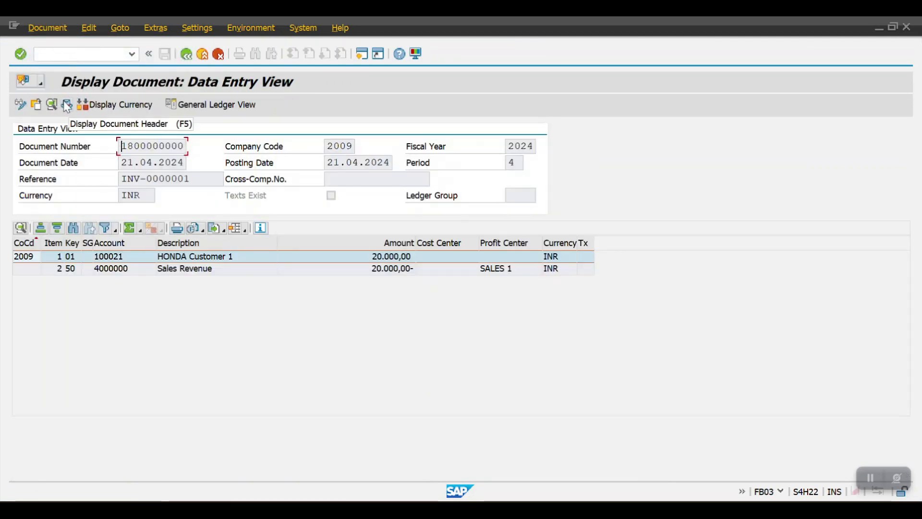
{"action": "left_click", "coordinate": [66, 105]}
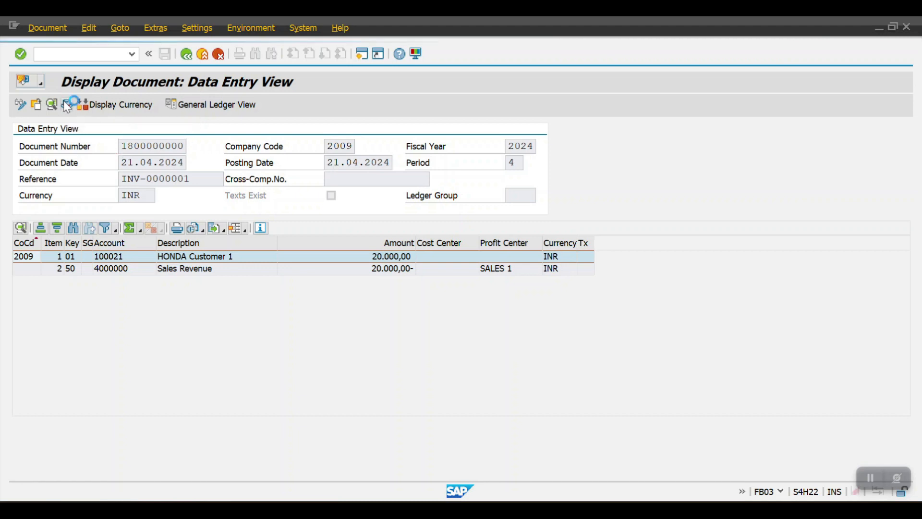
{"action": "left_click", "coordinate": [227, 189]}
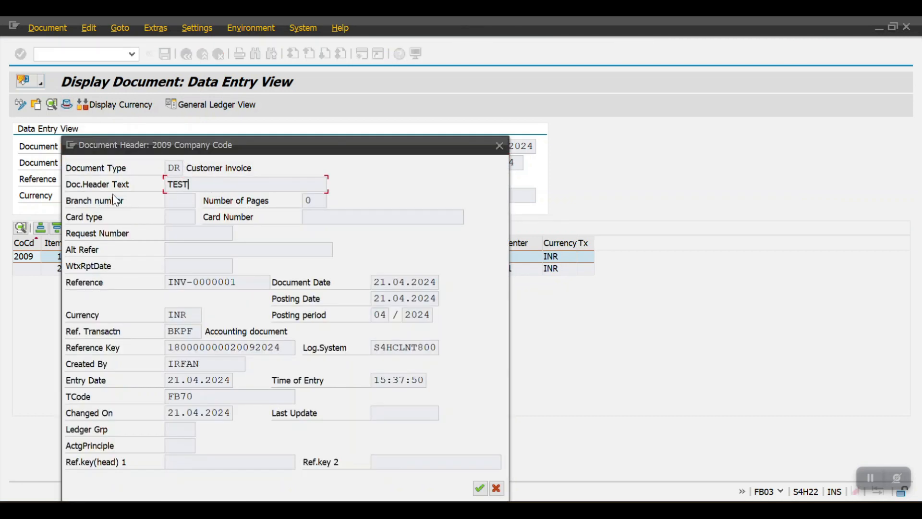
{"action": "left_click", "coordinate": [481, 489]}
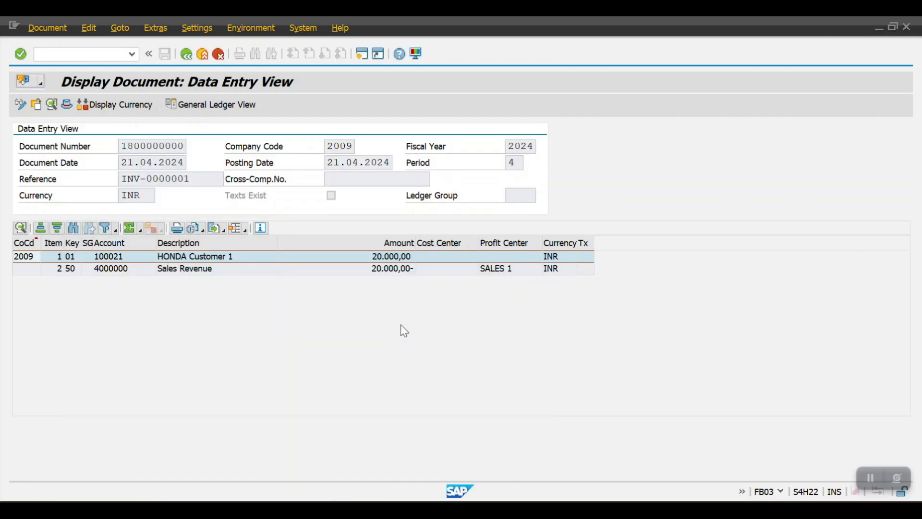
Run transaction FBL5N from a separate SAP session to list the invoiced customer's open line items in company code 2009
{"action": "key", "text": "shift+F3"}
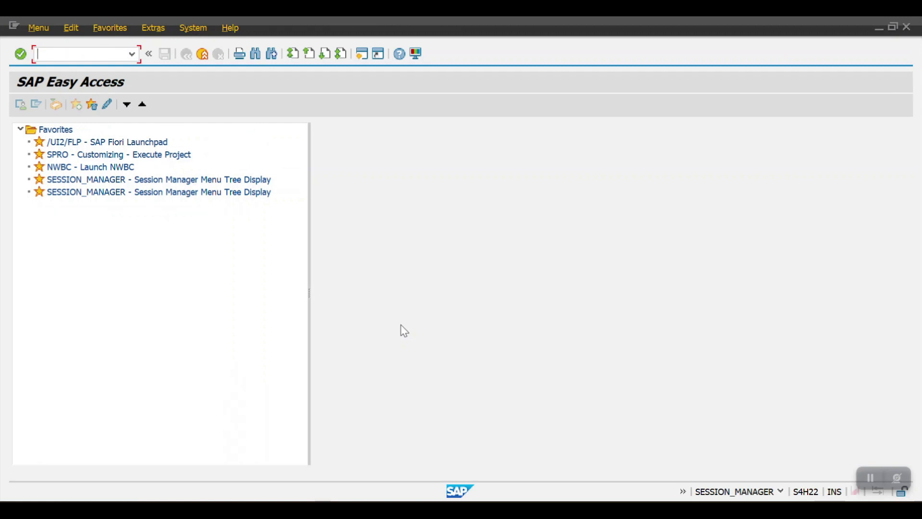
{"action": "type", "text": "FBL5N"}
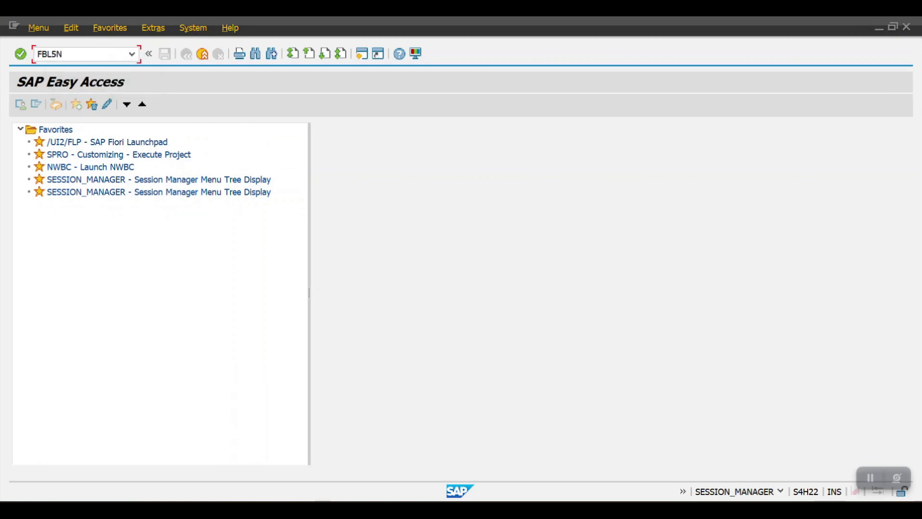
{"action": "key", "text": "Return"}
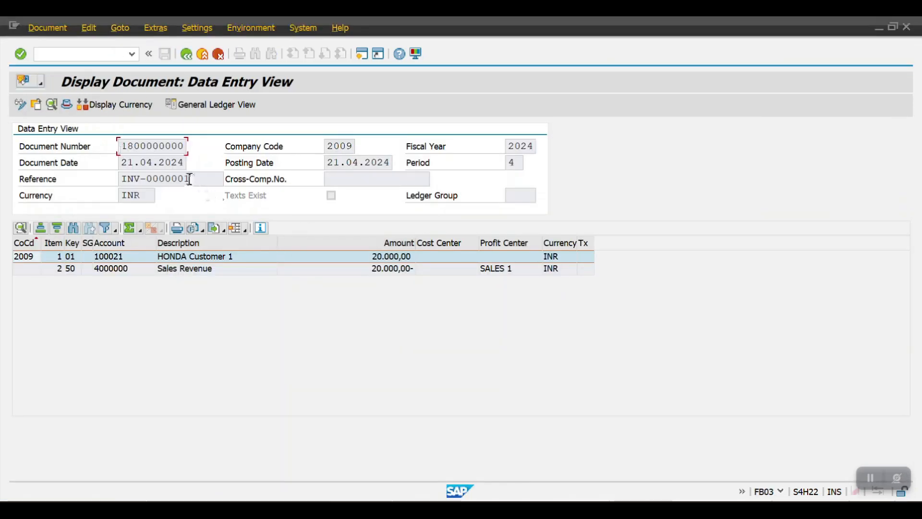
{"action": "left_click", "coordinate": [110, 259]}
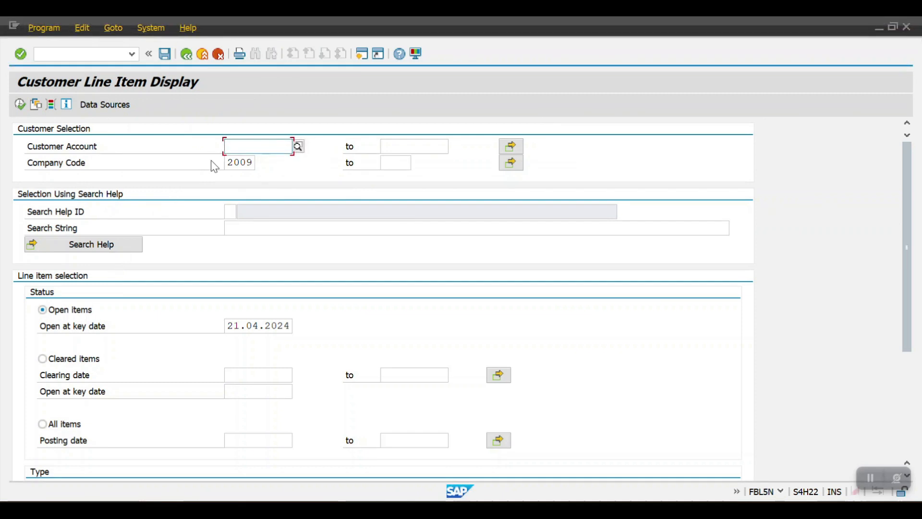
{"action": "type", "text": "100021"}
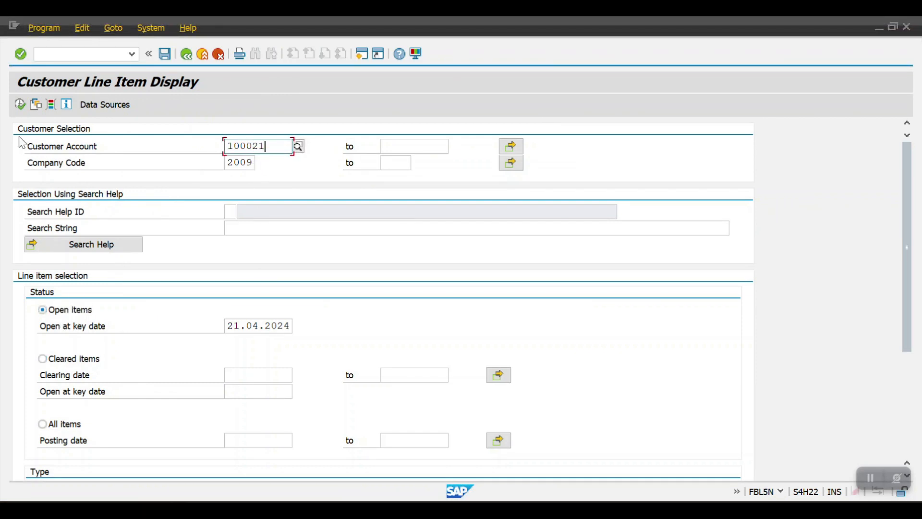
{"action": "left_click", "coordinate": [19, 103]}
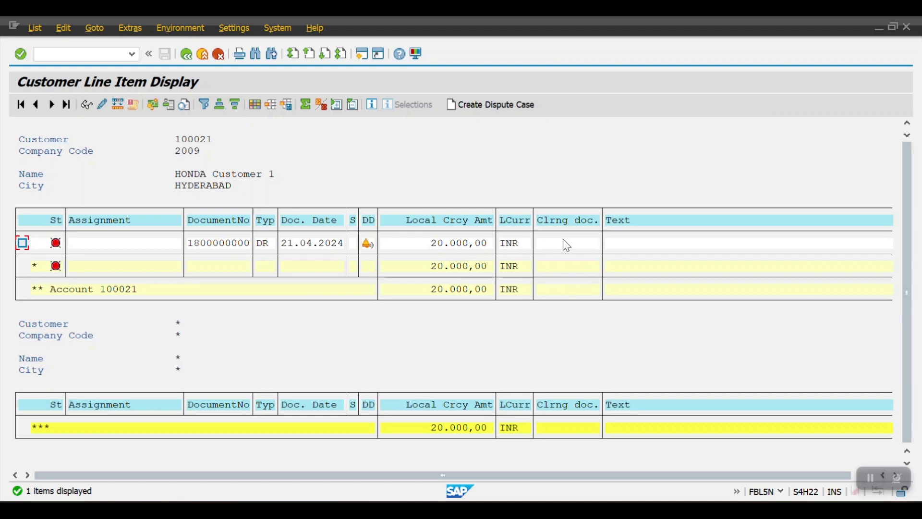
Return from the document display to the customer invoice entry screen and set the transaction type to G Credit memo
{"action": "double_click", "coordinate": [576, 252]}
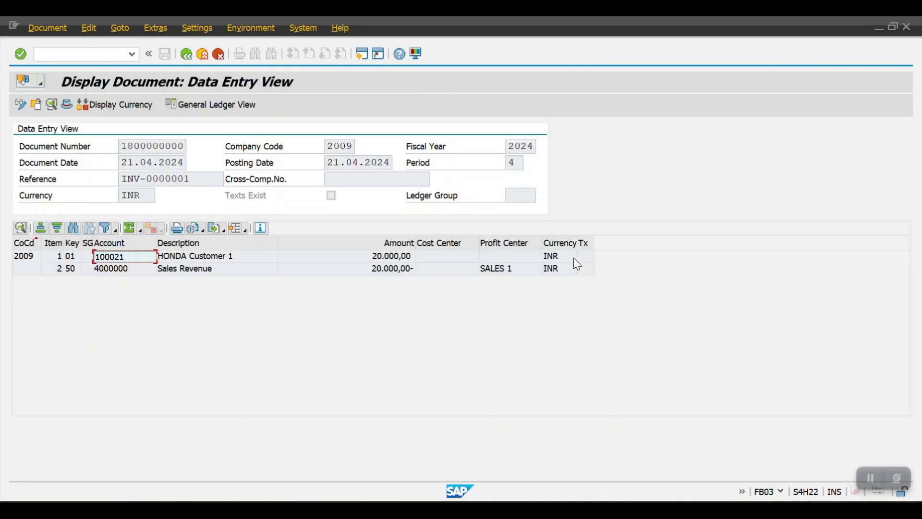
{"action": "left_click", "coordinate": [188, 58]}
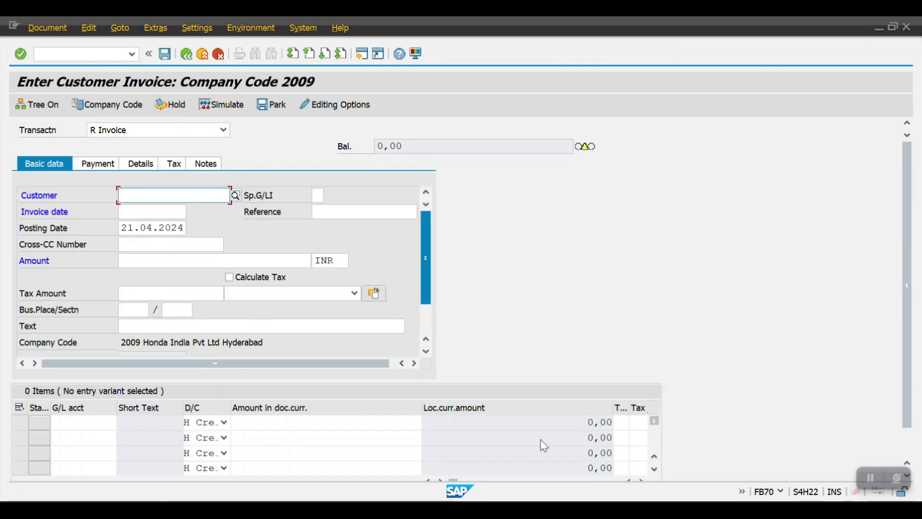
{"action": "left_click", "coordinate": [225, 132]}
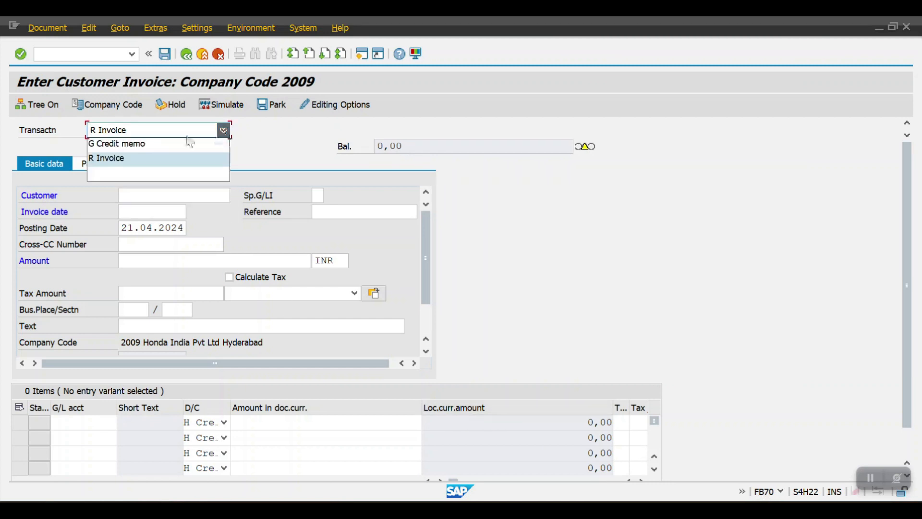
{"action": "left_click", "coordinate": [124, 145]}
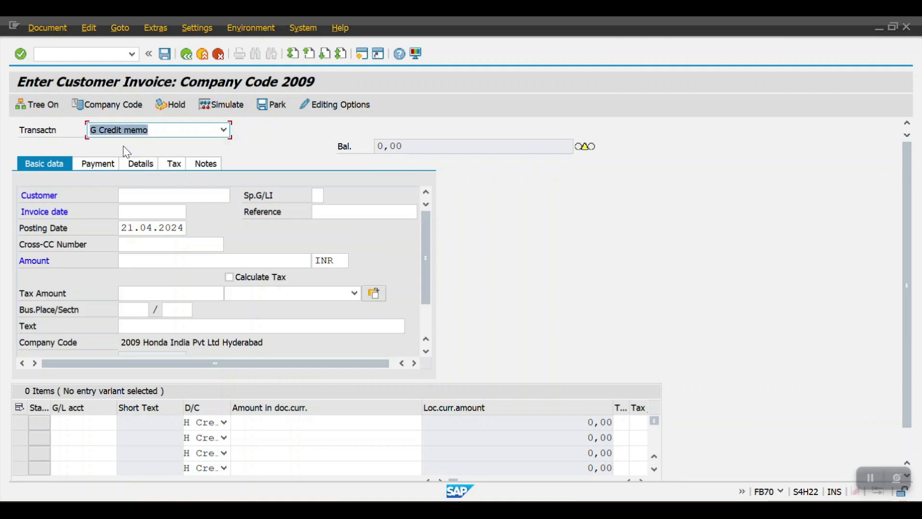
Start transaction FB75 to enter a customer credit memo for company code 2009
{"action": "left_click", "coordinate": [81, 55]}
{"action": "type", "text": "/NFB75"}
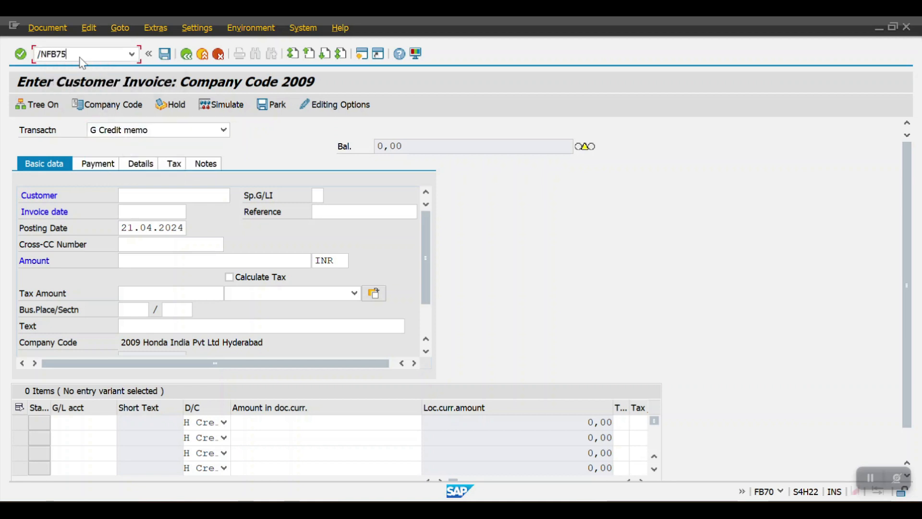
{"action": "key", "text": "Return"}
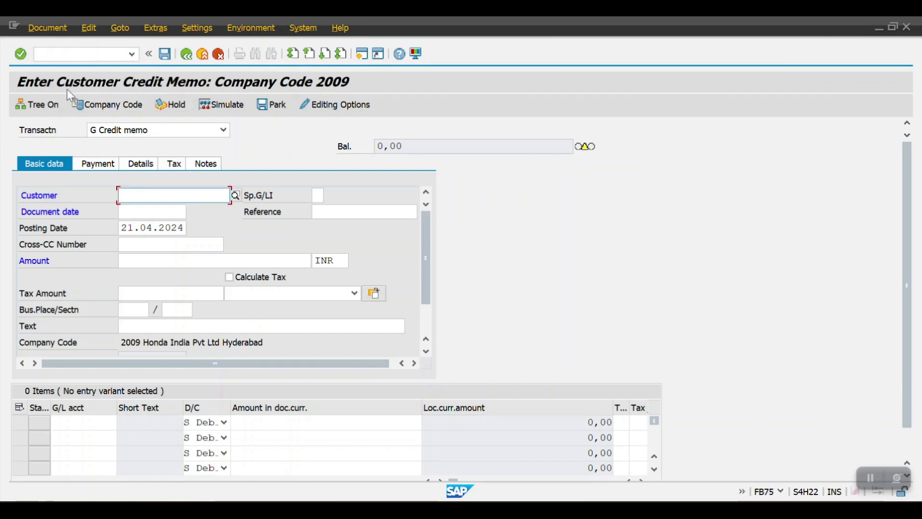
Fill in the credit memo's customer account number, document date 21.04.2024, reference INV-0000001 and amount 5000 INR
{"action": "left_click", "coordinate": [154, 197]}
{"action": "left_click", "coordinate": [150, 206]}
{"action": "left_click", "coordinate": [151, 210]}
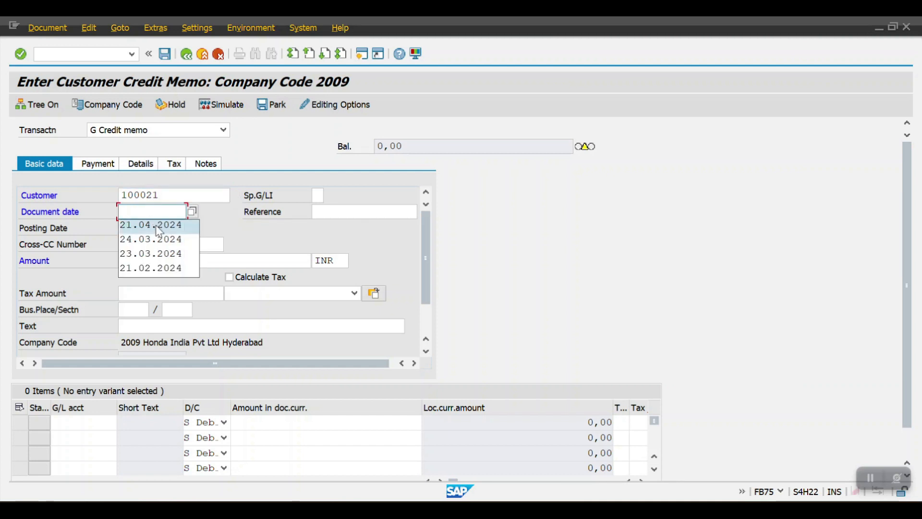
{"action": "left_click", "coordinate": [150, 224]}
{"action": "left_click", "coordinate": [332, 210]}
{"action": "left_click", "coordinate": [331, 210]}
{"action": "left_click", "coordinate": [344, 226]}
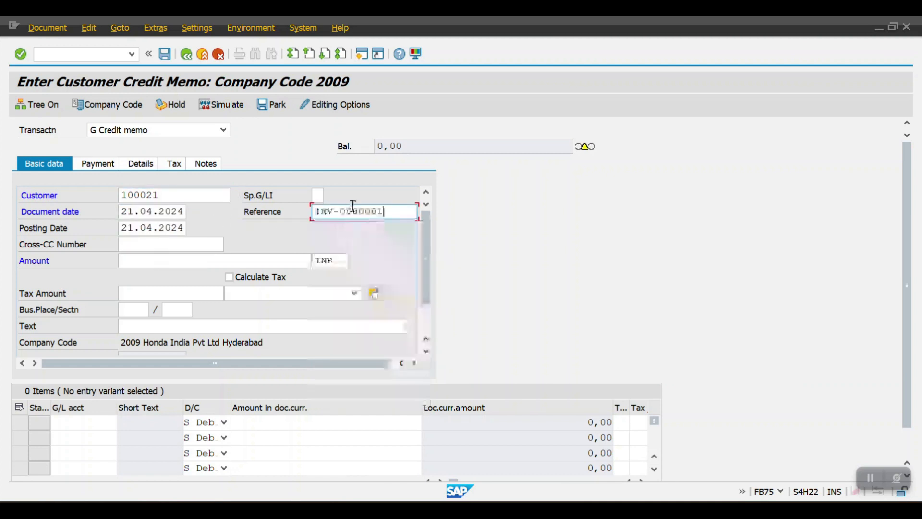
{"action": "left_click", "coordinate": [165, 263]}
{"action": "type", "text": "5000"}
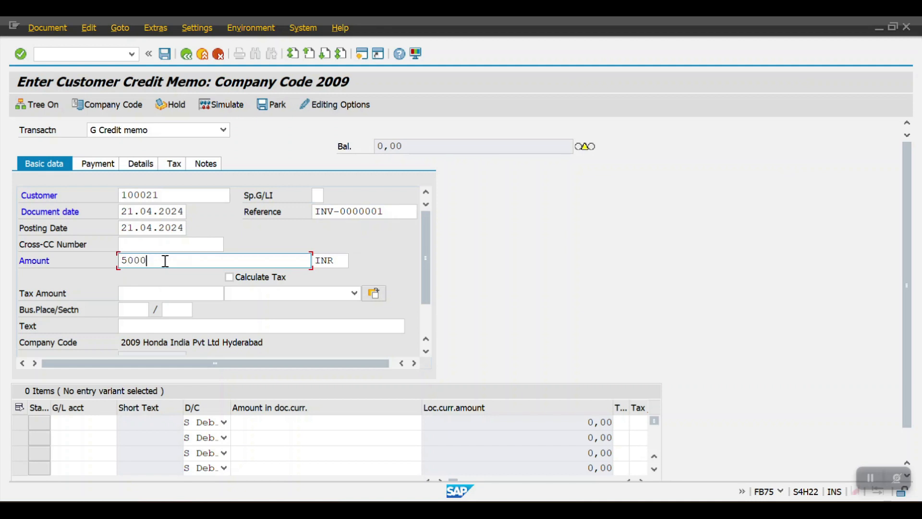
Enter the credit memo's offsetting line with G/L account 4000000, debit amount 5000 and profit center SALES 1
{"action": "left_click", "coordinate": [82, 422]}
{"action": "left_click", "coordinate": [82, 419]}
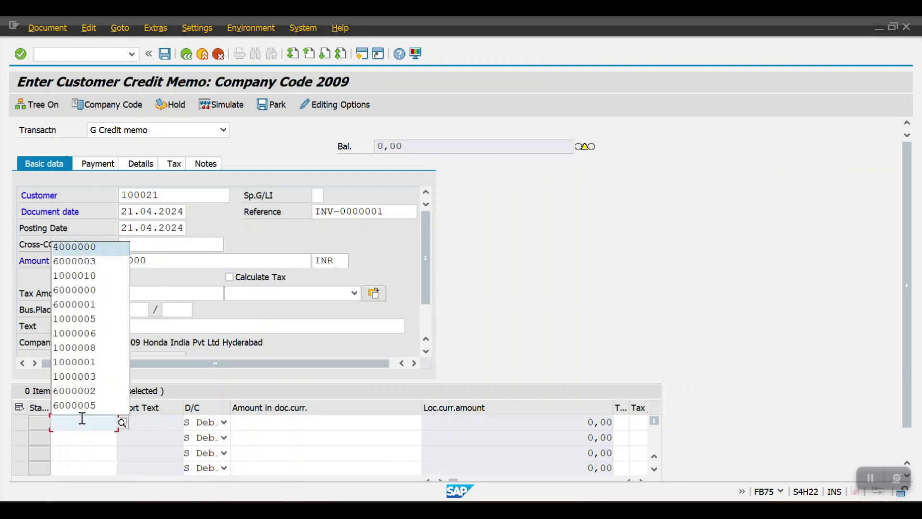
{"action": "key", "text": "Return"}
{"action": "key", "text": "Tab"}
{"action": "key", "text": "Tab"}
{"action": "type", "text": "5000"}
{"action": "key", "text": "Tab"}
{"action": "key", "text": "Tab"}
{"action": "key", "text": "Tab"}
{"action": "key", "text": "Tab"}
{"action": "key", "text": "Tab"}
{"action": "key", "text": "Tab"}
{"action": "key", "text": "Tab"}
{"action": "key", "text": "Tab"}
{"action": "key", "text": "Tab"}
{"action": "key", "text": "Tab"}
{"action": "key", "text": "Tab"}
{"action": "key", "text": "Tab"}
{"action": "key", "text": "Tab"}
{"action": "key", "text": "Tab"}
{"action": "key", "text": "Tab"}
{"action": "key", "text": "Tab"}
{"action": "key", "text": "Tab"}
{"action": "key", "text": "Tab"}
{"action": "key", "text": "Tab"}
{"action": "key", "text": "Tab"}
{"action": "key", "text": "Tab"}
{"action": "key", "text": "Tab"}
{"action": "key", "text": "Tab"}
{"action": "key", "text": "Tab"}
{"action": "type", "text": "SALES 1"}
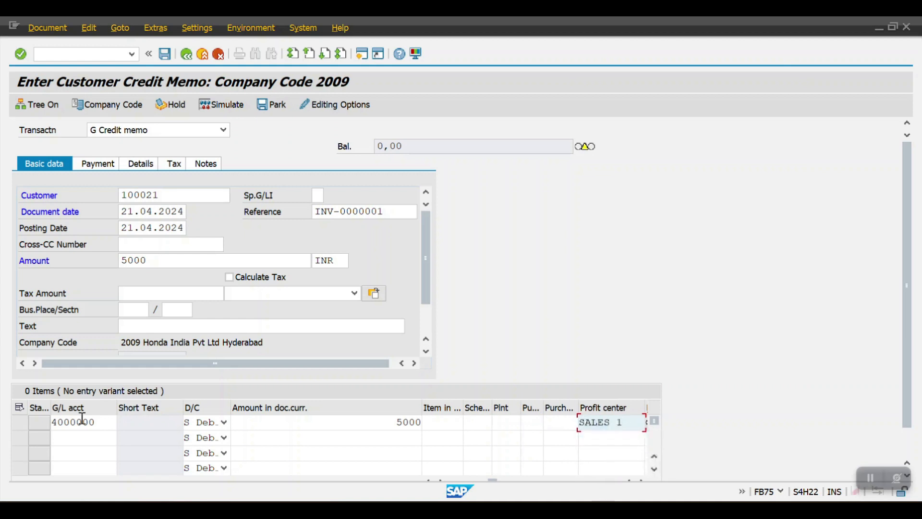
{"action": "key", "text": "Return"}
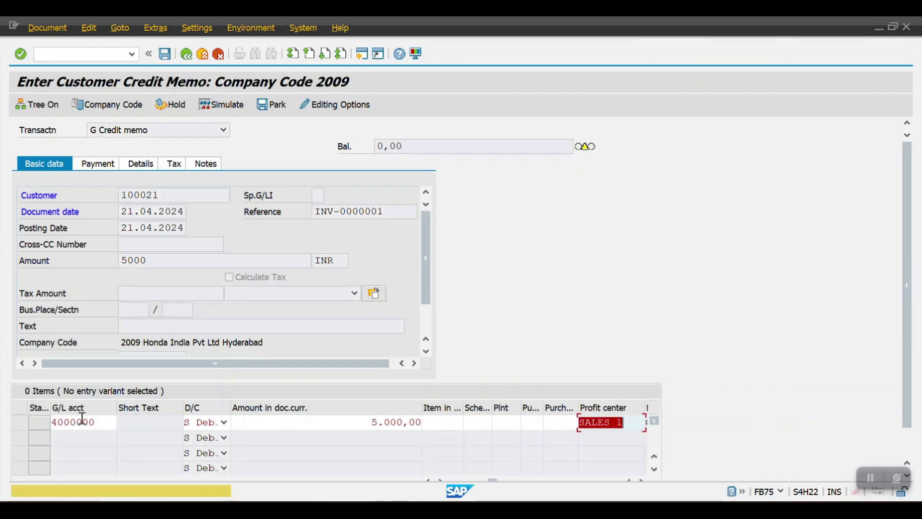
{"action": "key", "text": "Return"}
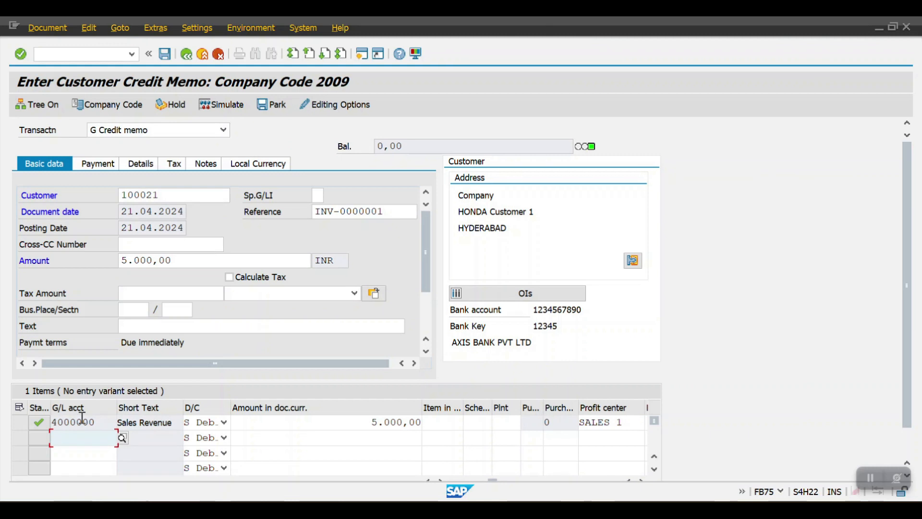
Simulate the customer credit memo and post it
{"action": "left_click", "coordinate": [214, 105]}
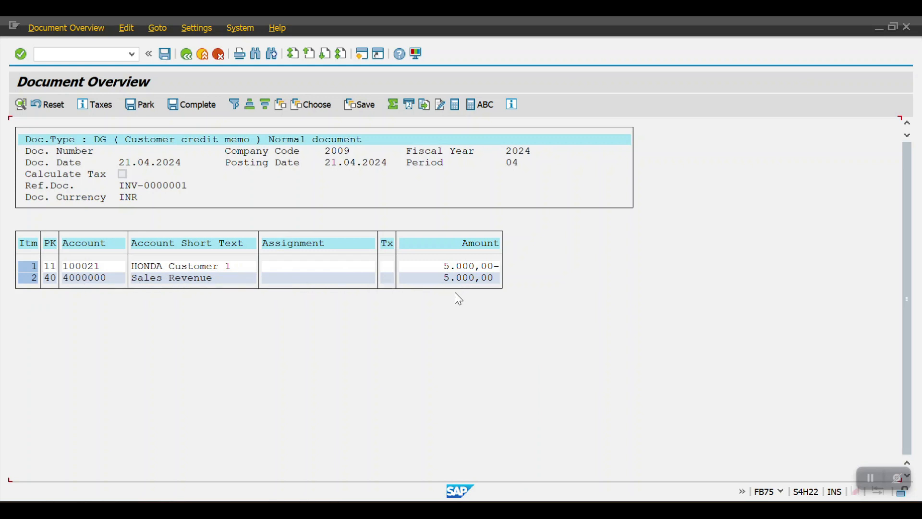
{"action": "left_click", "coordinate": [166, 54]}
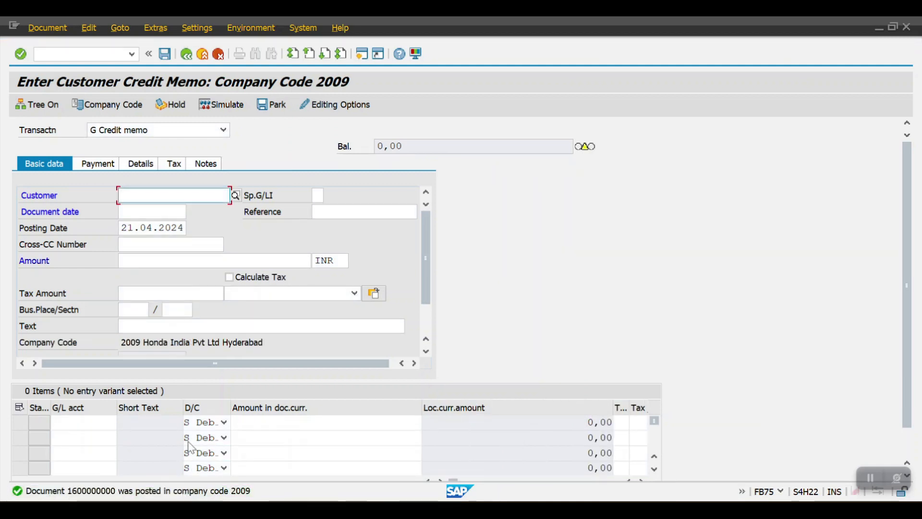
Display the posted credit memo and examine the document type and transaction code in its document header
{"action": "left_click", "coordinate": [47, 27]}
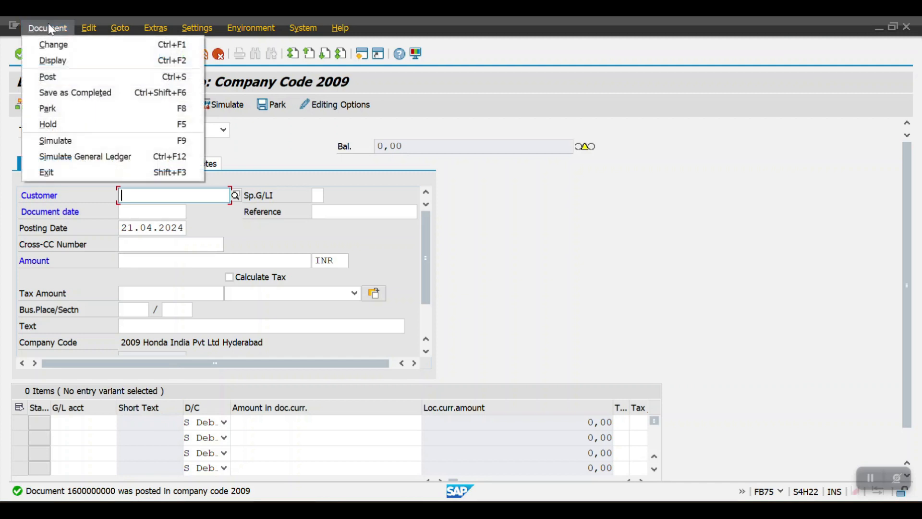
{"action": "left_click", "coordinate": [56, 61]}
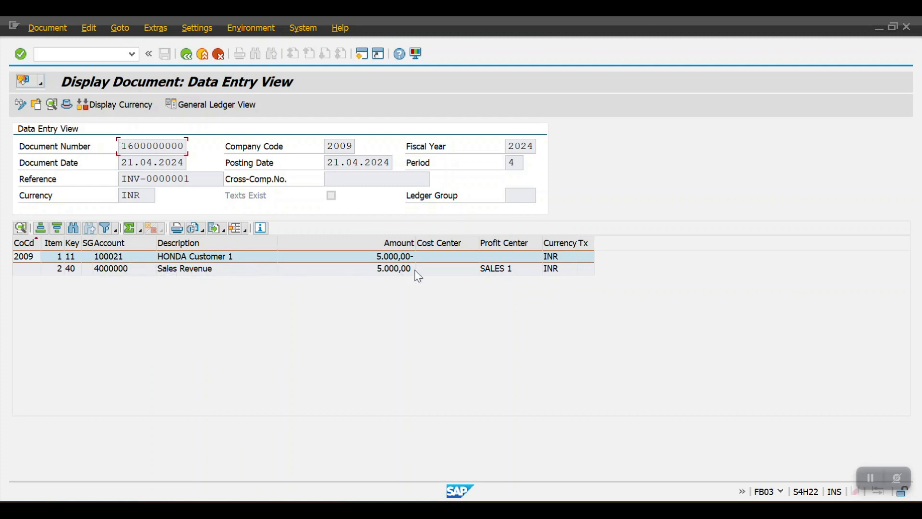
{"action": "left_click", "coordinate": [68, 105]}
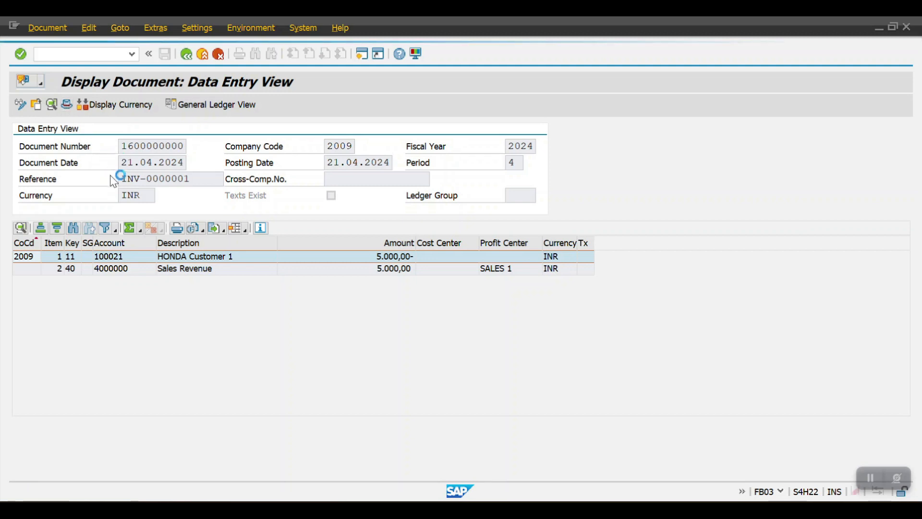
{"action": "left_click", "coordinate": [221, 164]}
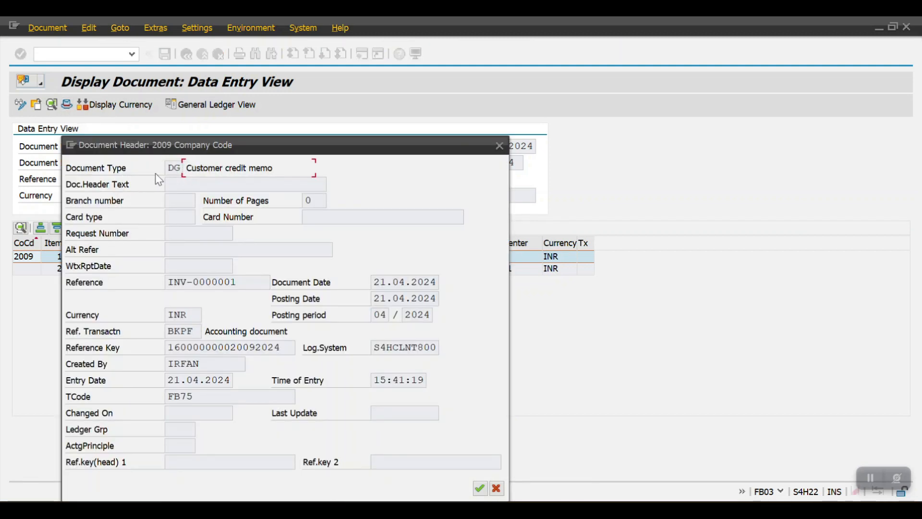
{"action": "left_click_drag", "start_coordinate": [207, 395], "coordinate": [145, 394]}
{"action": "left_click", "coordinate": [480, 490]}
Switch to the customer line item display session and refresh the list to review the customer's open items
{"action": "mouse_move", "coordinate": [222, 511]}
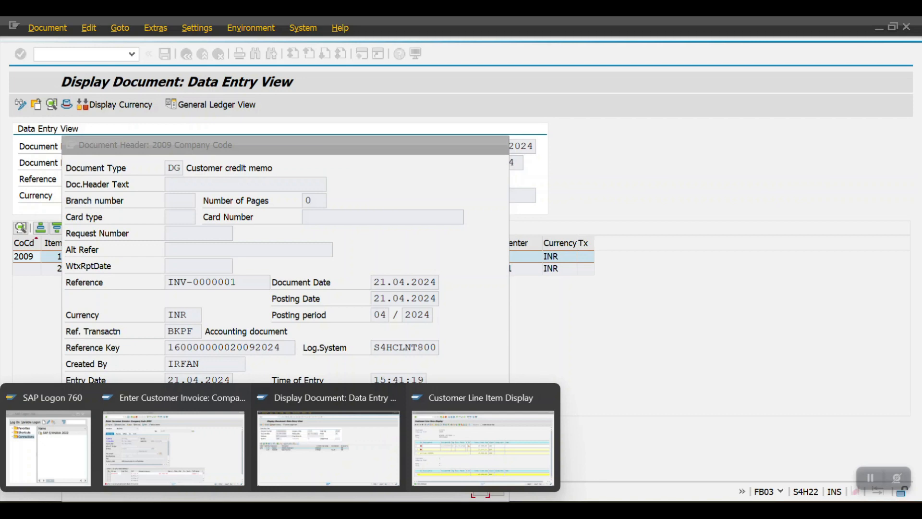
{"action": "left_click", "coordinate": [434, 445]}
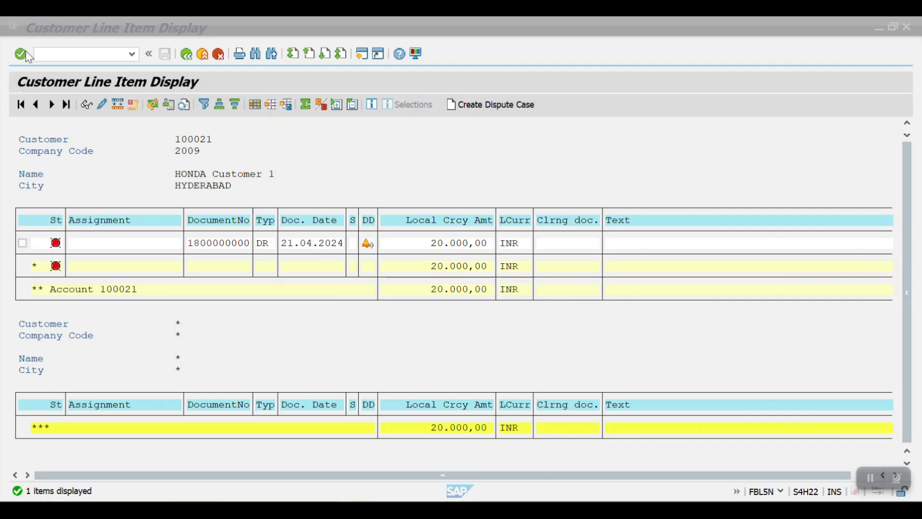
{"action": "left_click", "coordinate": [55, 40]}
{"action": "left_click", "coordinate": [35, 30]}
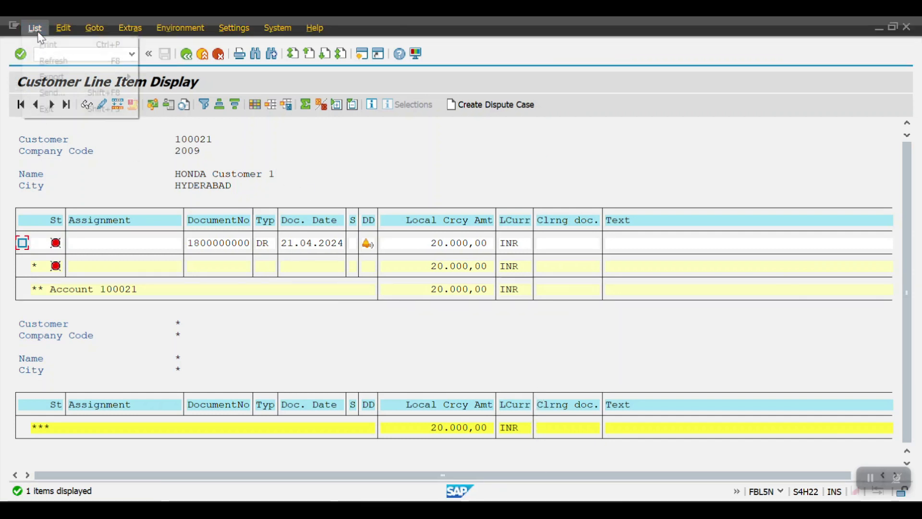
{"action": "left_click", "coordinate": [55, 62]}
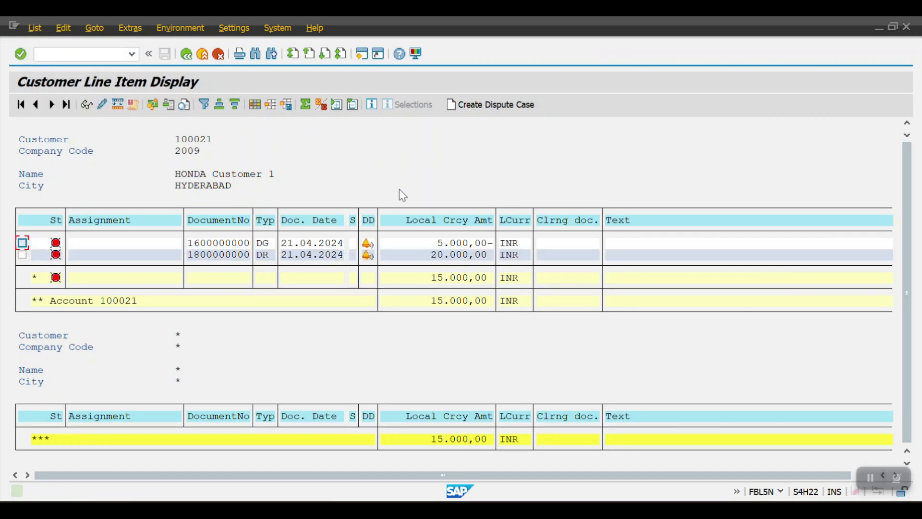
{"action": "left_click", "coordinate": [235, 255]}
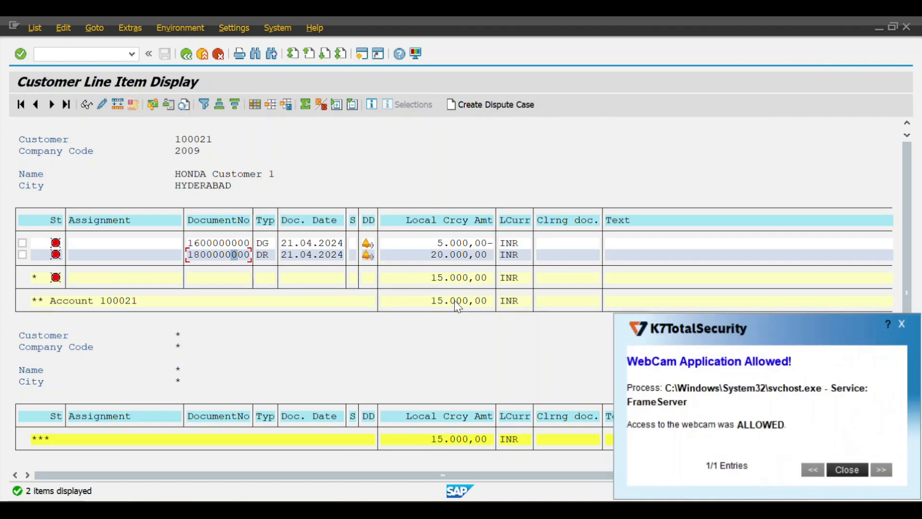
{"action": "left_click", "coordinate": [901, 324]}
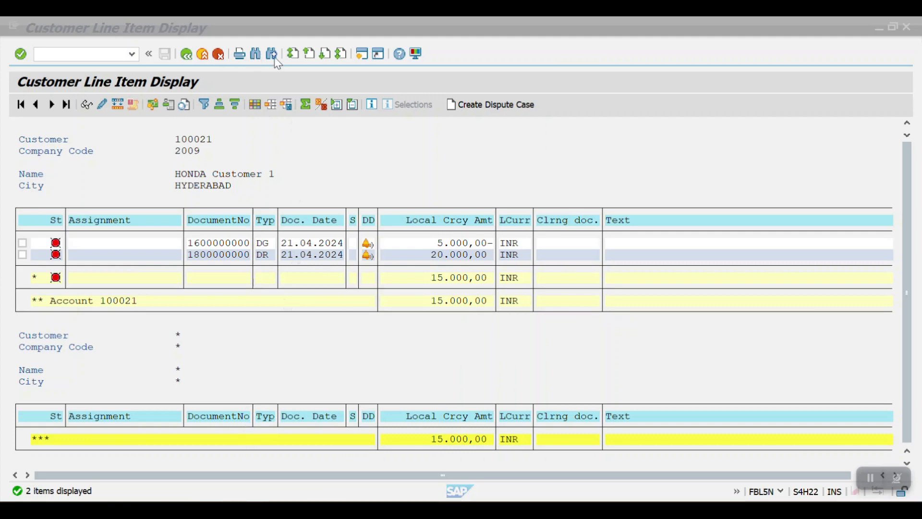
Open a new SAP session and start transaction F-28 to post an incoming payment
{"action": "left_click", "coordinate": [361, 55]}
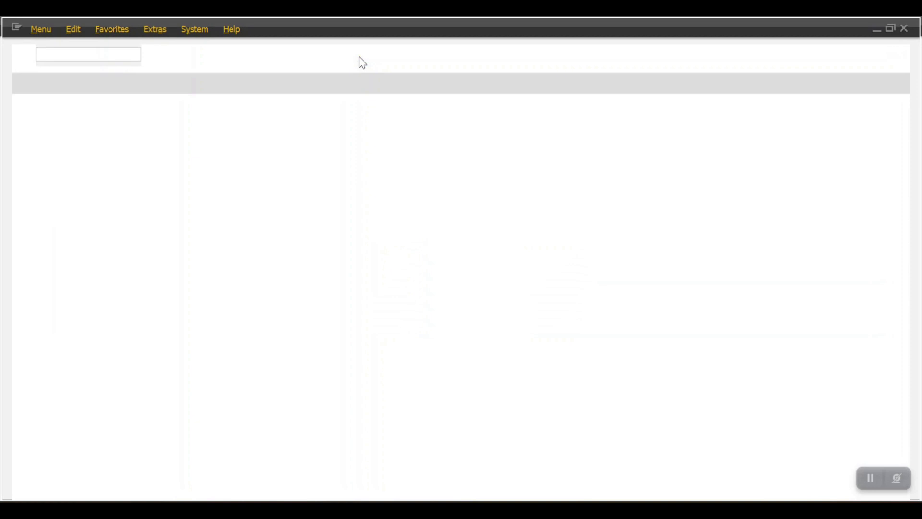
{"action": "type", "text": "F-"}
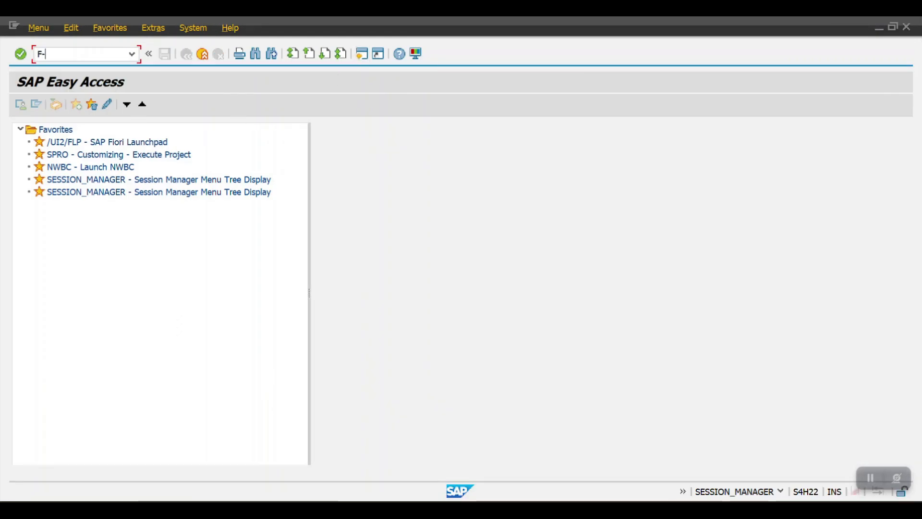
{"action": "type", "text": "28"}
{"action": "key", "text": "Return"}
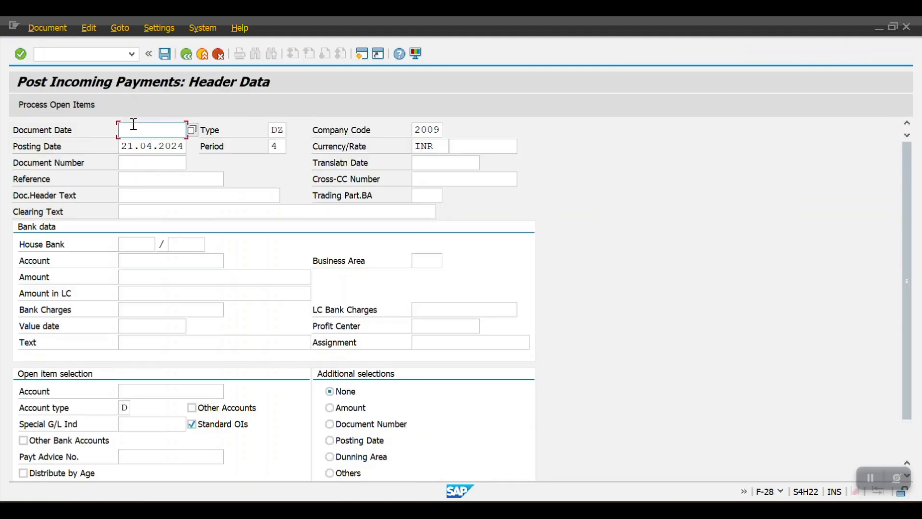
Copy the posting date 21.04.2024 into the incoming payment's document date
{"action": "left_click", "coordinate": [144, 145]}
{"action": "double_click", "coordinate": [144, 145]}
{"action": "key", "text": "ctrl+c"}
{"action": "left_click", "coordinate": [144, 131]}
{"action": "key", "text": "ctrl+v"}
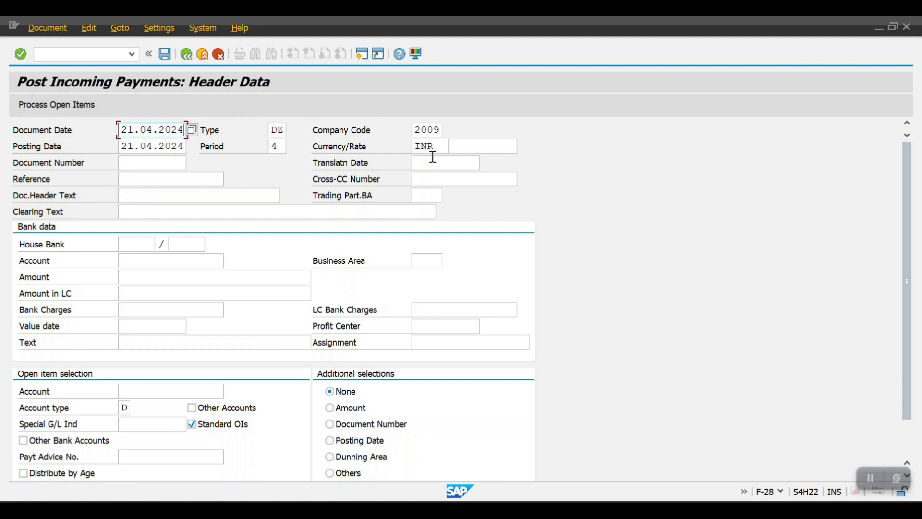
Set the bank data amount to 15000 and enter the customer's account number in the open item selection
{"action": "left_click", "coordinate": [142, 261]}
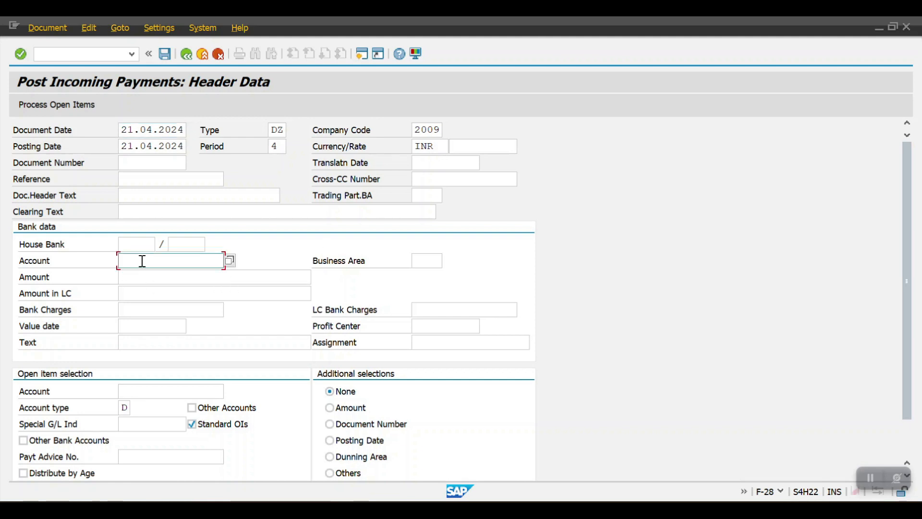
{"action": "left_click", "coordinate": [155, 278]}
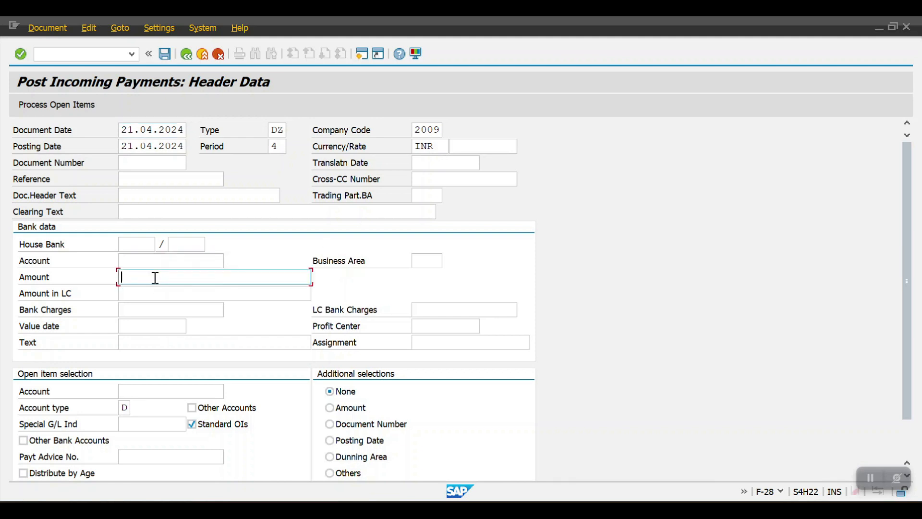
{"action": "type", "text": "15000"}
{"action": "left_click", "coordinate": [158, 387]}
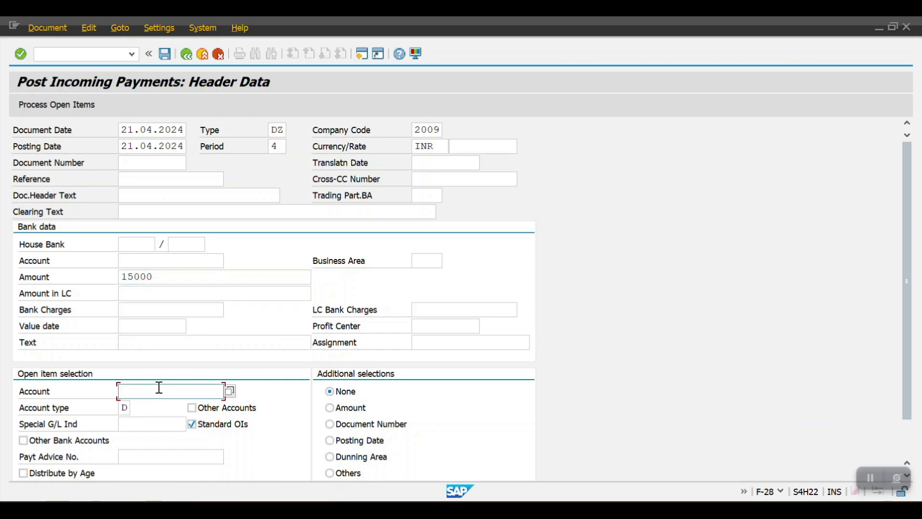
{"action": "key", "text": "alt+Tab"}
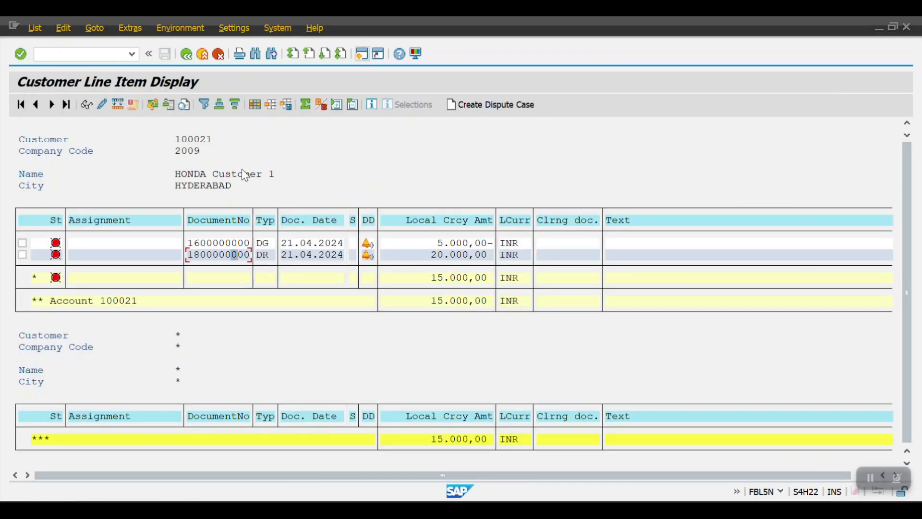
{"action": "key", "text": "alt+Tab"}
{"action": "type", "text": "100"}
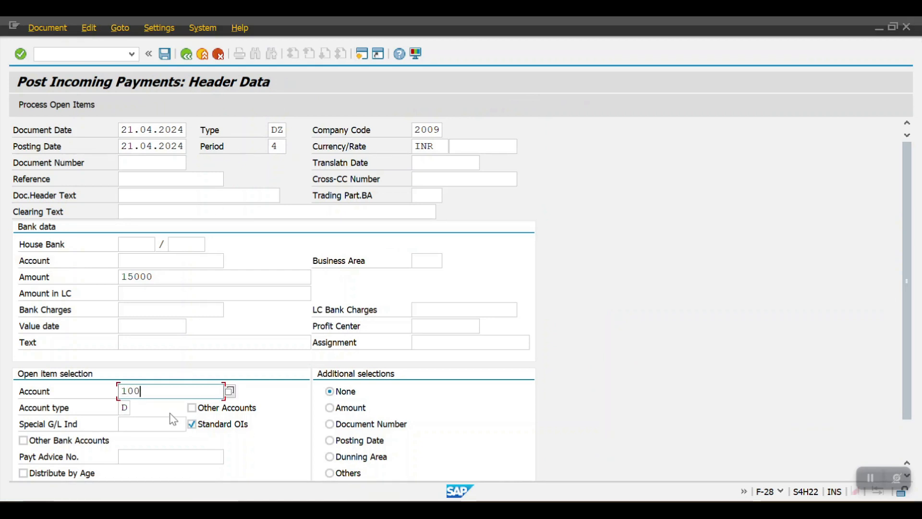
{"action": "type", "text": "021"}
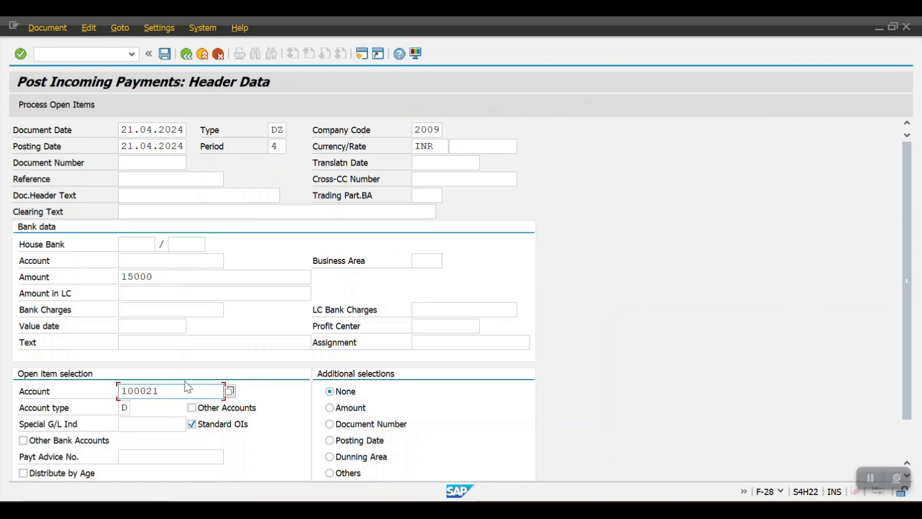
Look up G/L accounts for the bank data, sort them by account number and pick Incoming Acc HDFC (1000005)
{"action": "left_click", "coordinate": [159, 260]}
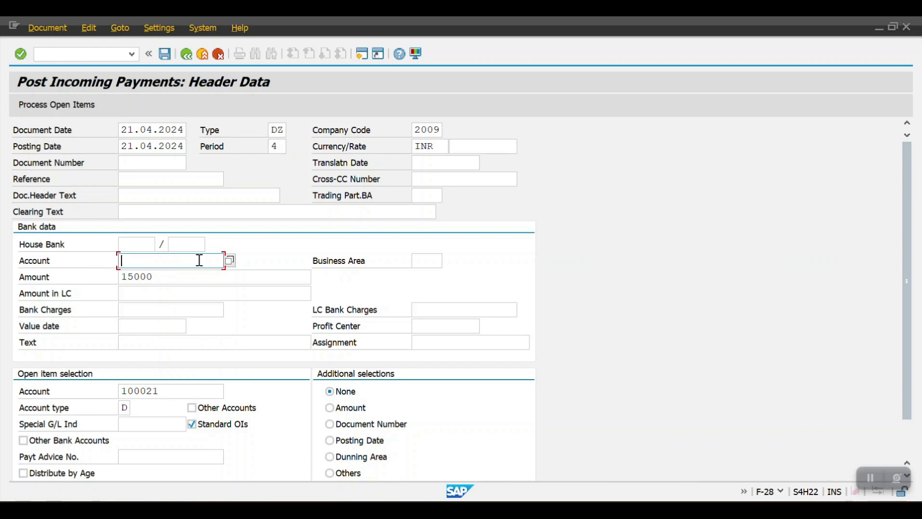
{"action": "left_click", "coordinate": [230, 261]}
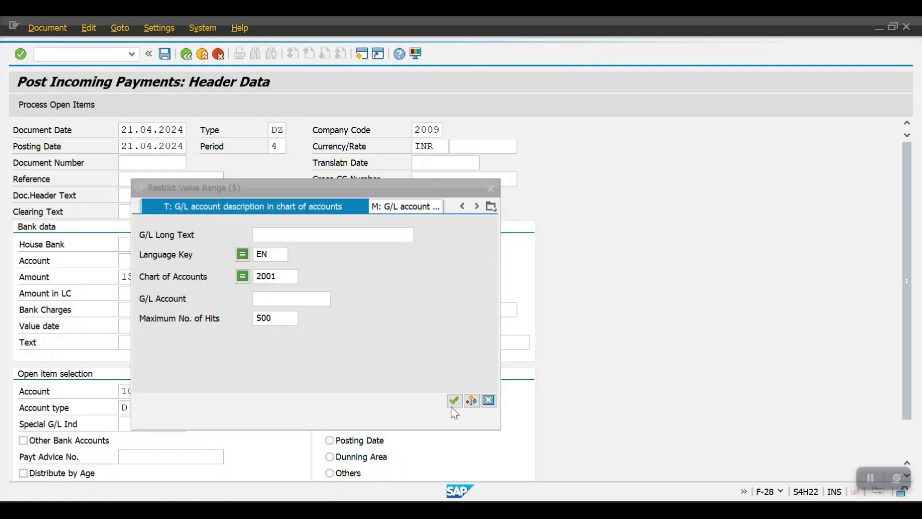
{"action": "left_click", "coordinate": [455, 405]}
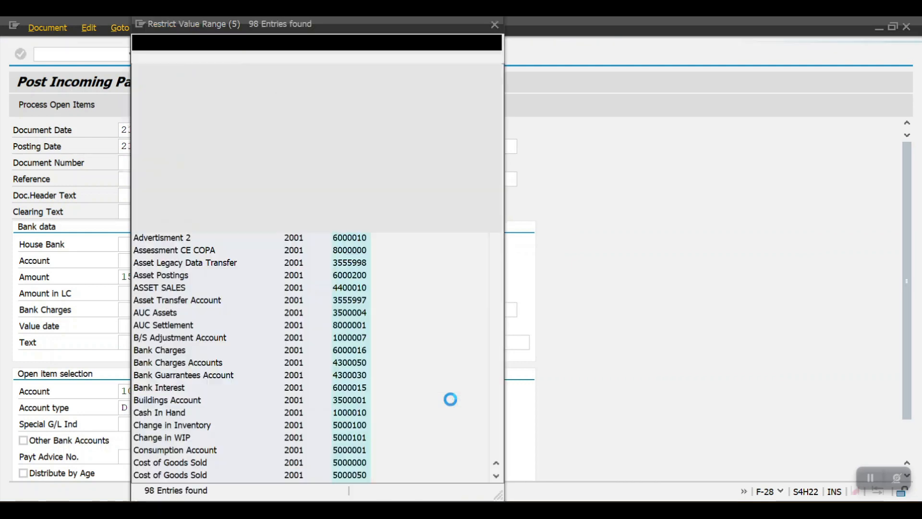
{"action": "left_click", "coordinate": [349, 88]}
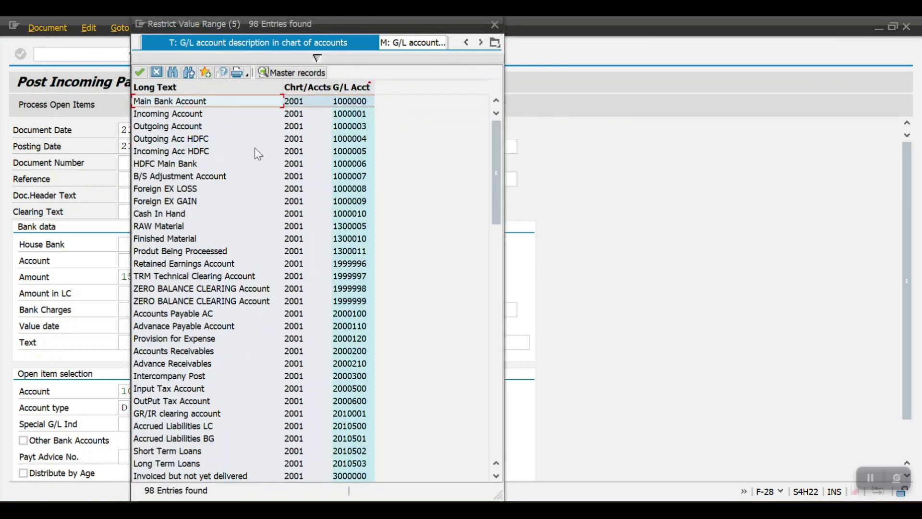
{"action": "double_click", "coordinate": [175, 151]}
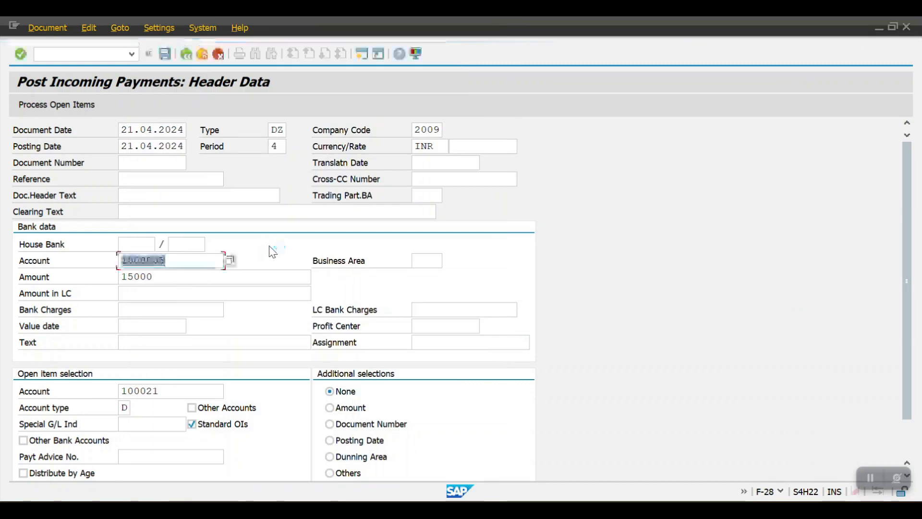
Process the customer's open items, checking the assigned and not assigned amounts, and post the incoming payment
{"action": "key", "text": "Return"}
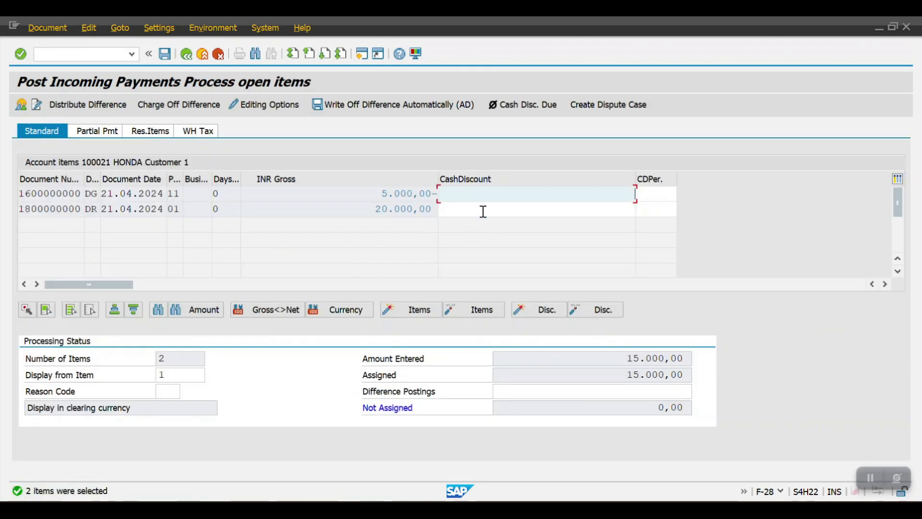
{"action": "left_click_drag", "start_coordinate": [626, 361], "coordinate": [714, 376]}
{"action": "left_click_drag", "start_coordinate": [615, 375], "coordinate": [686, 378]}
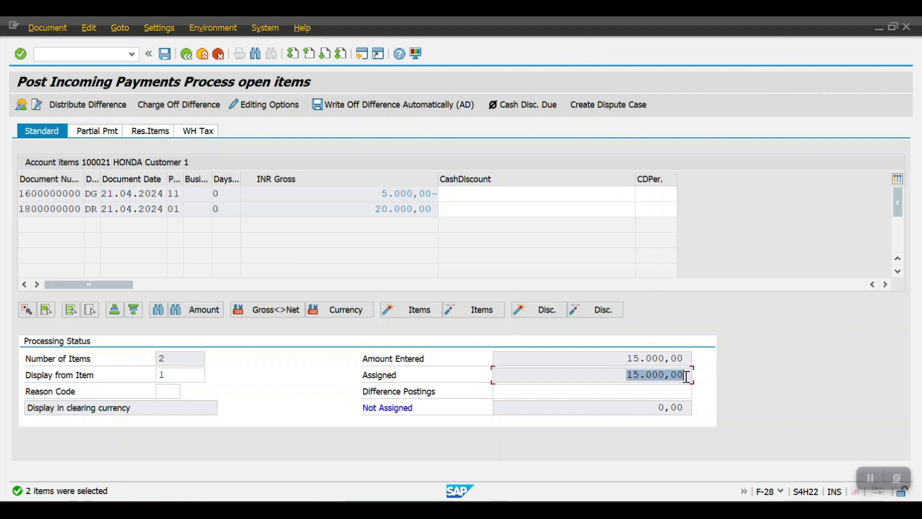
{"action": "left_click_drag", "start_coordinate": [653, 411], "coordinate": [691, 408]}
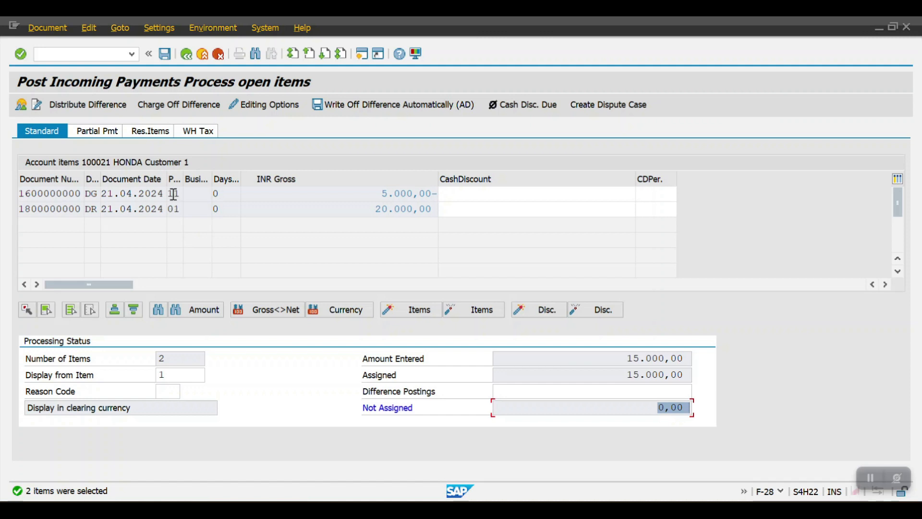
{"action": "left_click", "coordinate": [165, 55]}
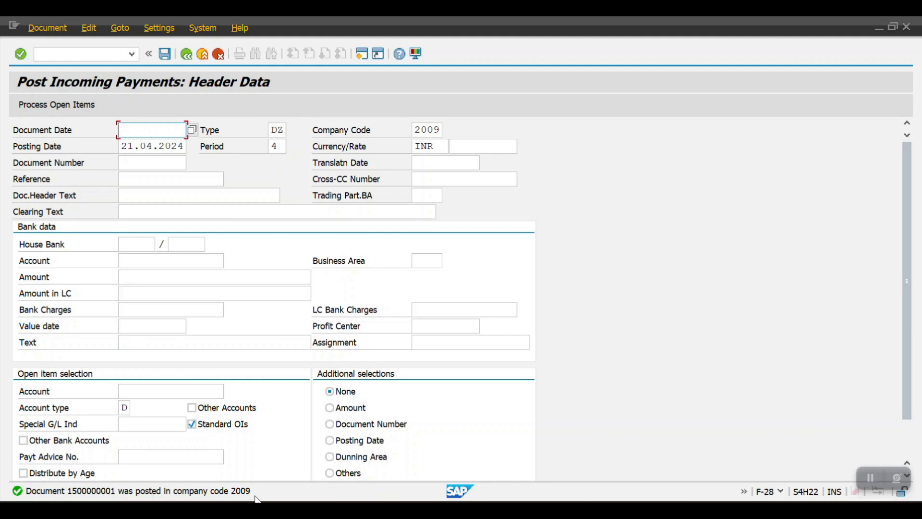
Display the incoming payment document just posted to examine its line items
{"action": "left_click", "coordinate": [47, 27]}
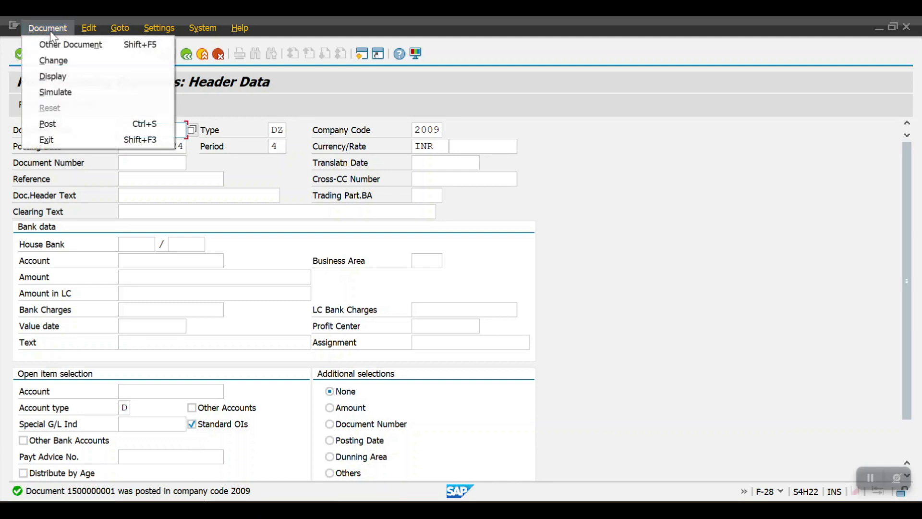
{"action": "left_click", "coordinate": [63, 77]}
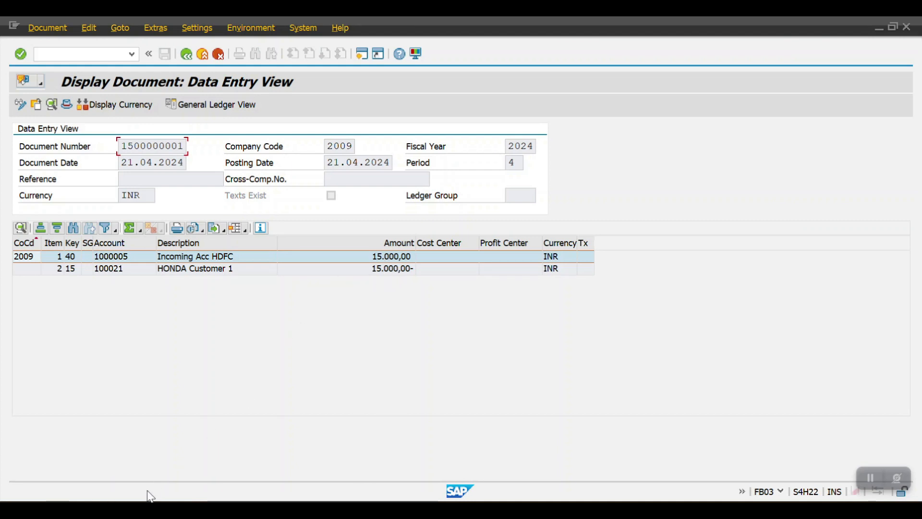
Switch to the customer line item display session, refresh its open items list and dismiss the information message
{"action": "mouse_move", "coordinate": [154, 488]}
{"action": "left_click", "coordinate": [451, 448]}
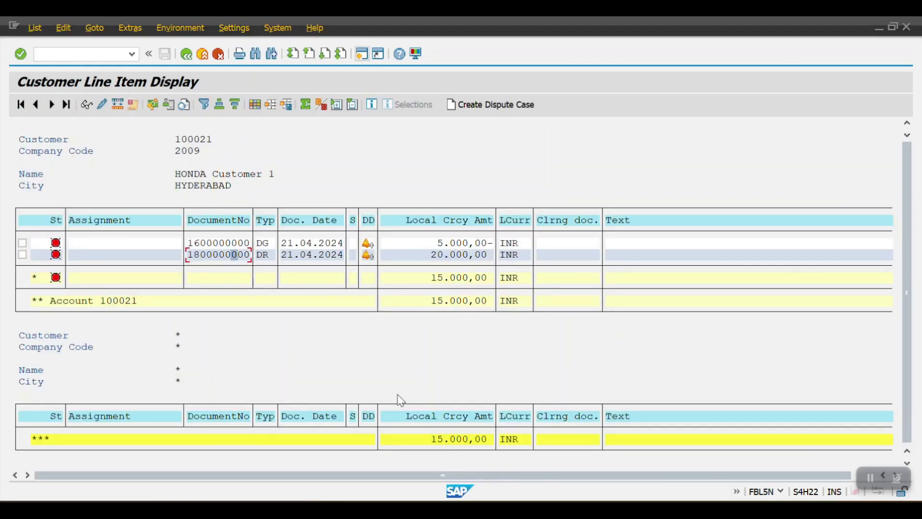
{"action": "left_click", "coordinate": [35, 27]}
{"action": "left_click", "coordinate": [54, 61]}
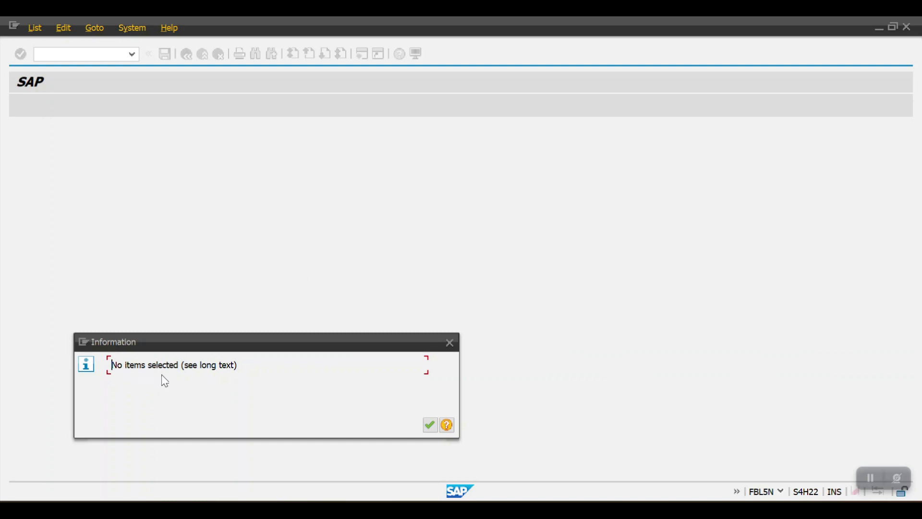
{"action": "left_click", "coordinate": [431, 427]}
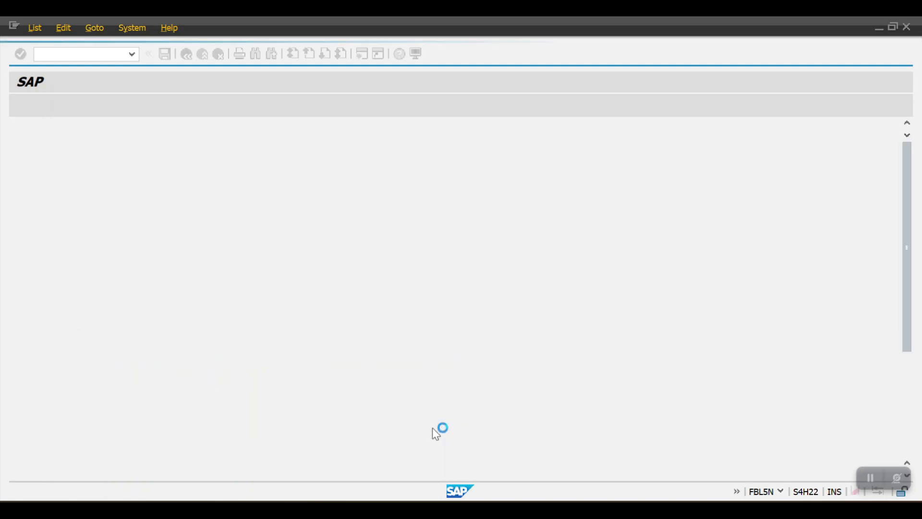
Run the customer line item report for all items and examine the document type of the incoming payment
{"action": "left_click", "coordinate": [70, 425]}
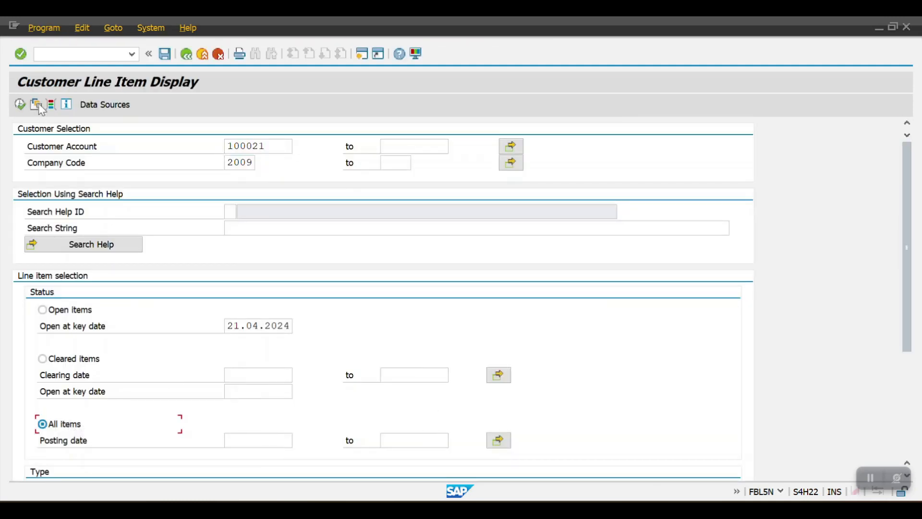
{"action": "left_click", "coordinate": [19, 104]}
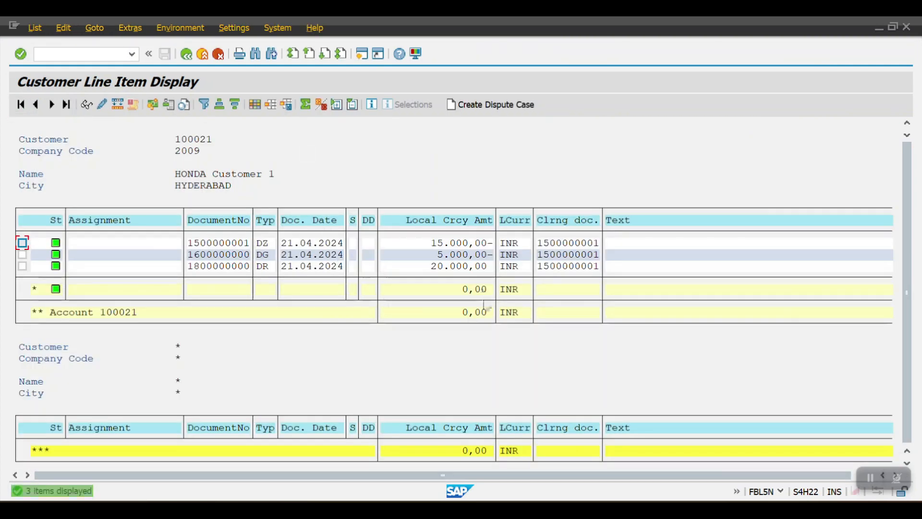
{"action": "left_click", "coordinate": [272, 245]}
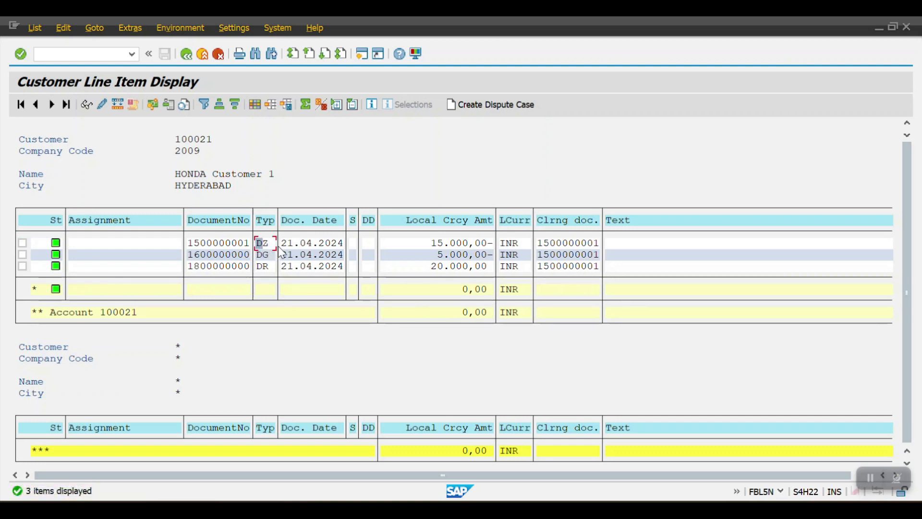